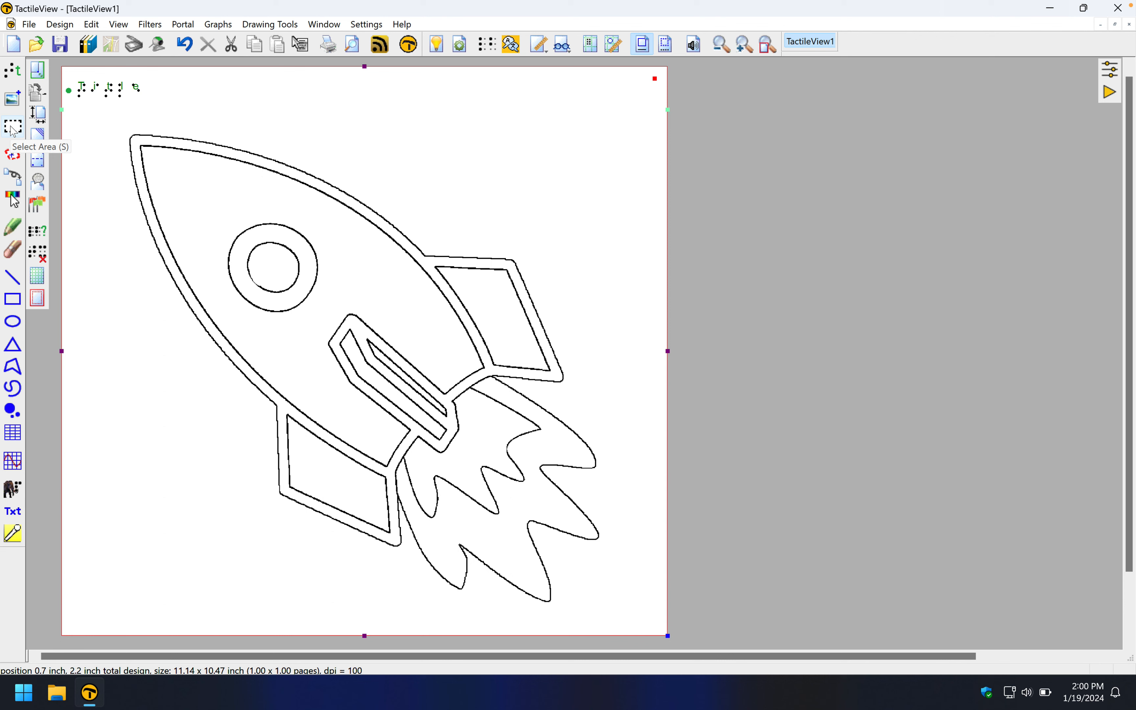
Step: Select an area about 2.21 × 1.99 inches around the rocket's round window and shift the cut-out slightly to the right
click(14, 127)
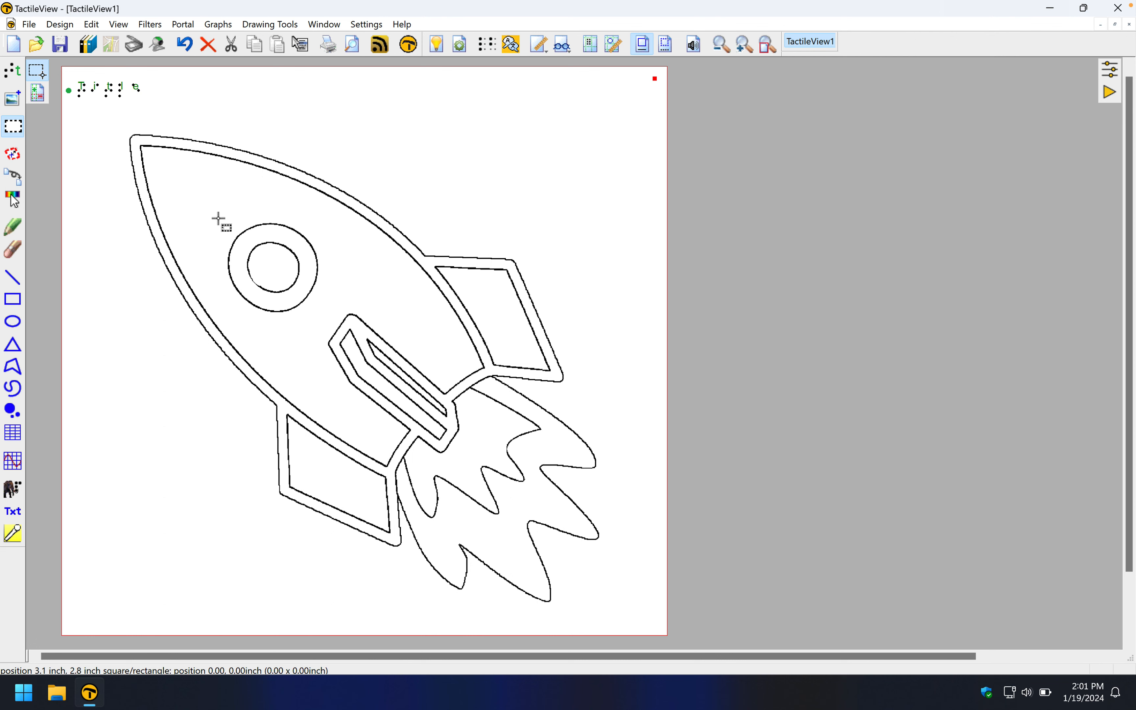
drag(201, 206, 323, 315)
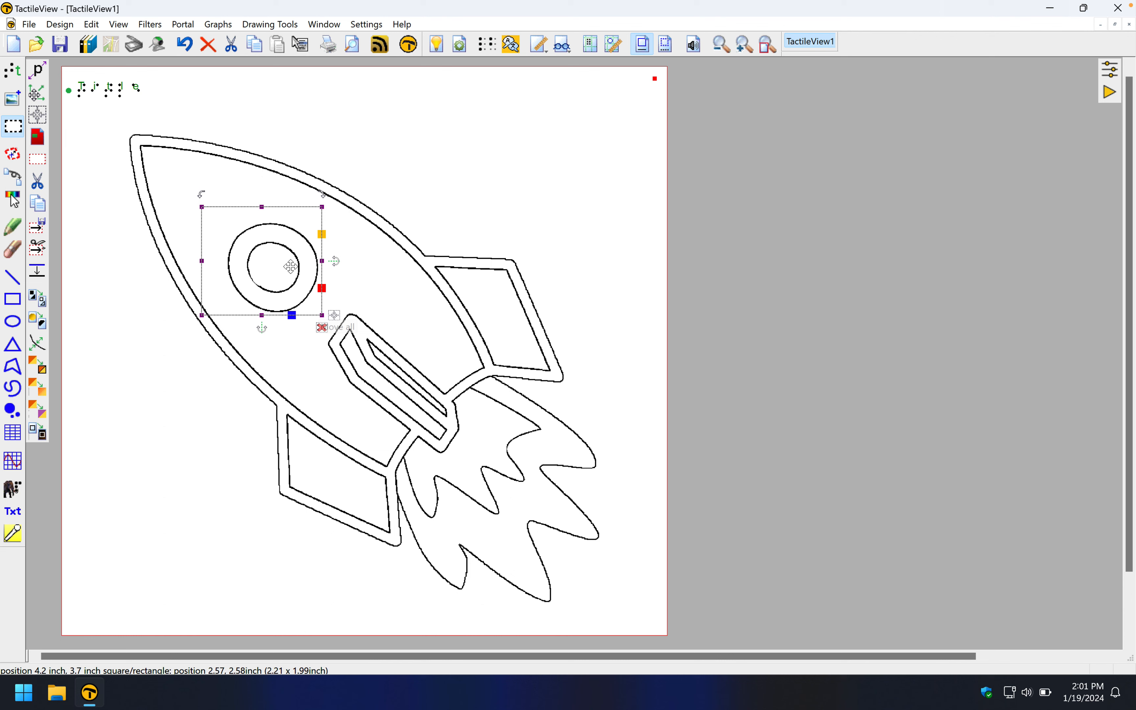
drag(278, 257, 270, 216)
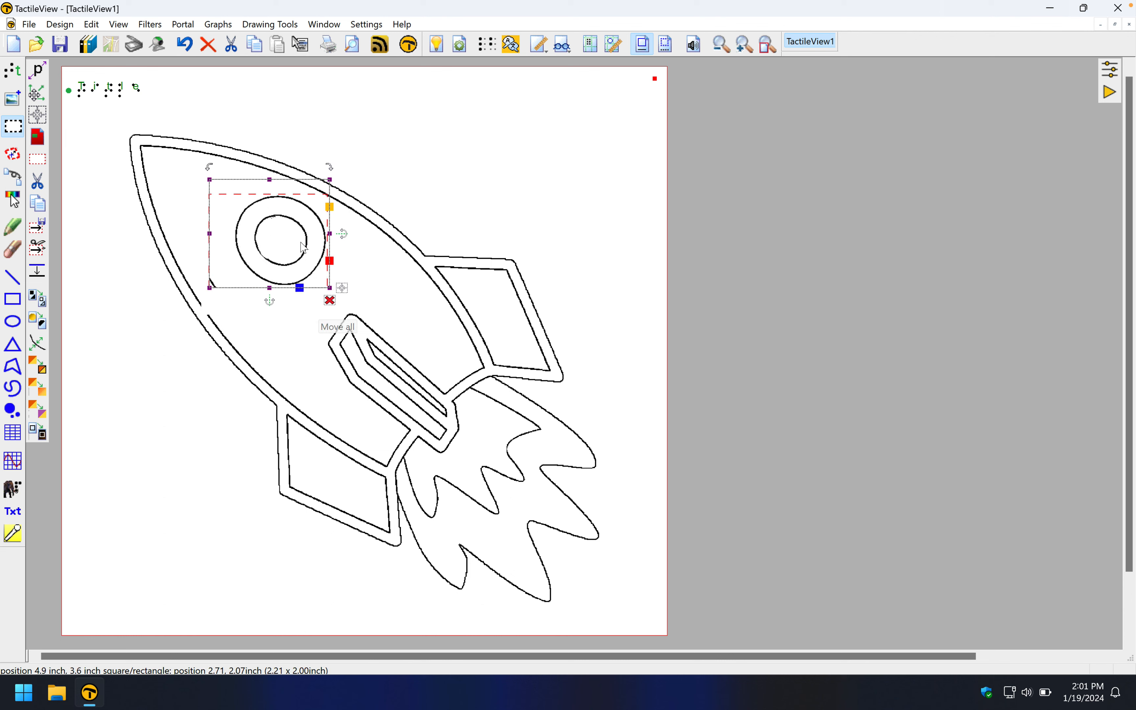
drag(297, 260, 295, 290)
click(375, 263)
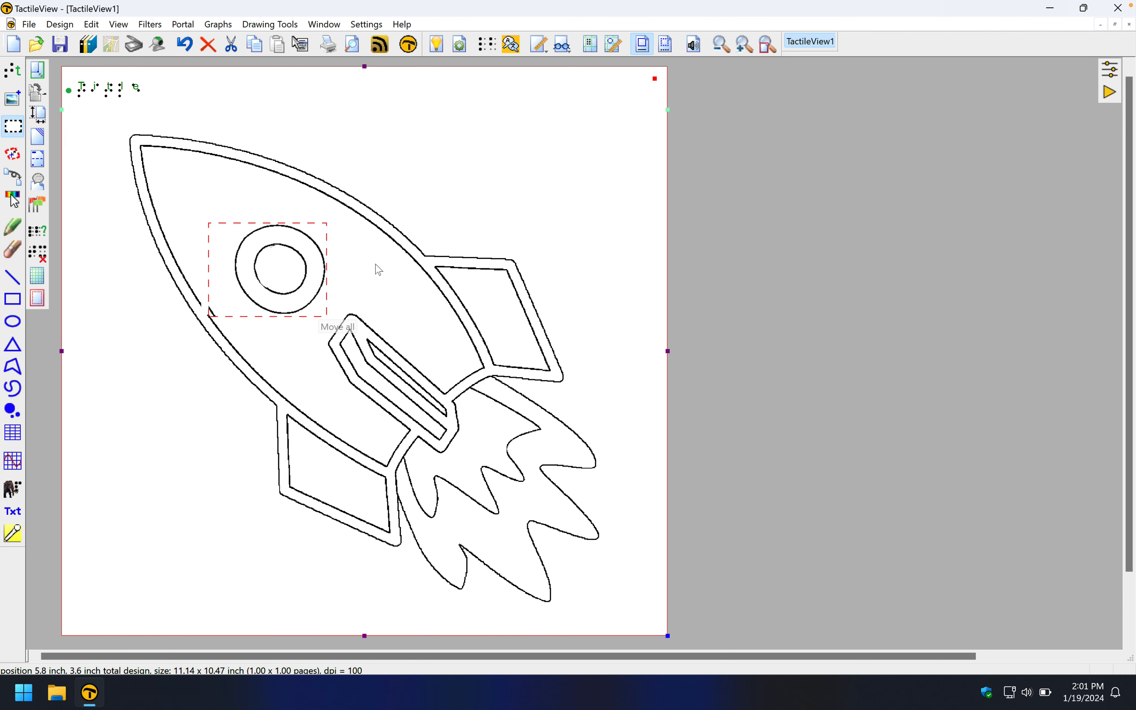
Step: Resize the round-window figure to about 2.2 × 1.8 inches at about 2.6, 2.8 inches and fuse it with the bitmap
click(256, 271)
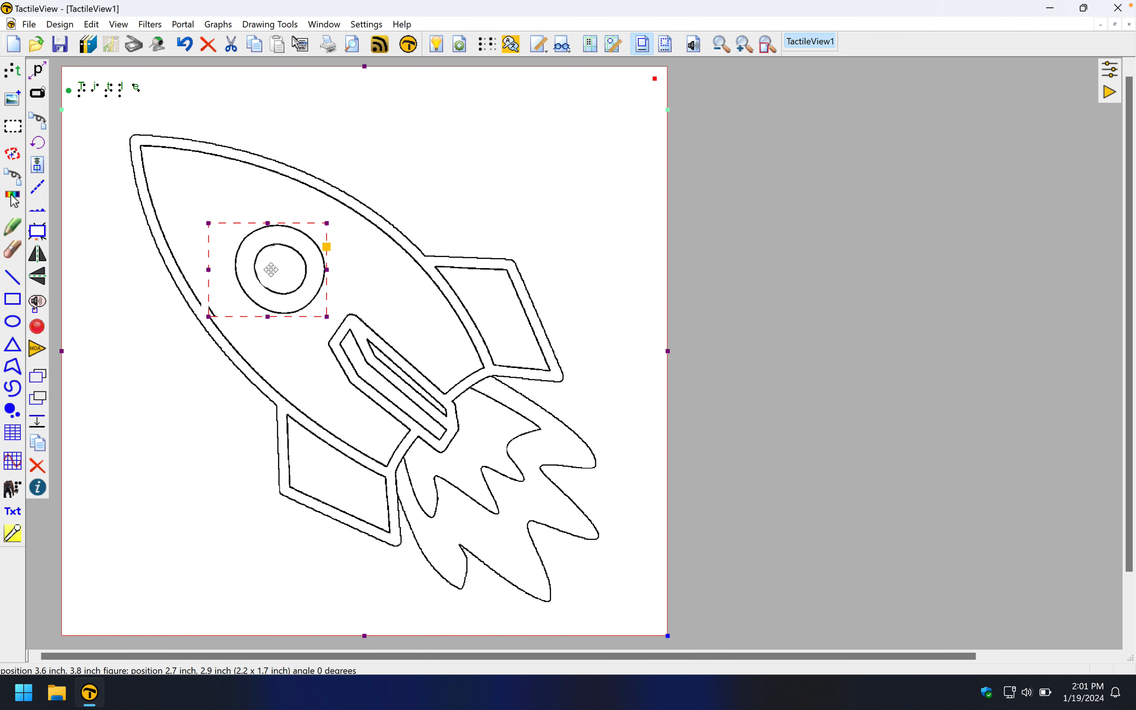
drag(287, 247, 289, 240)
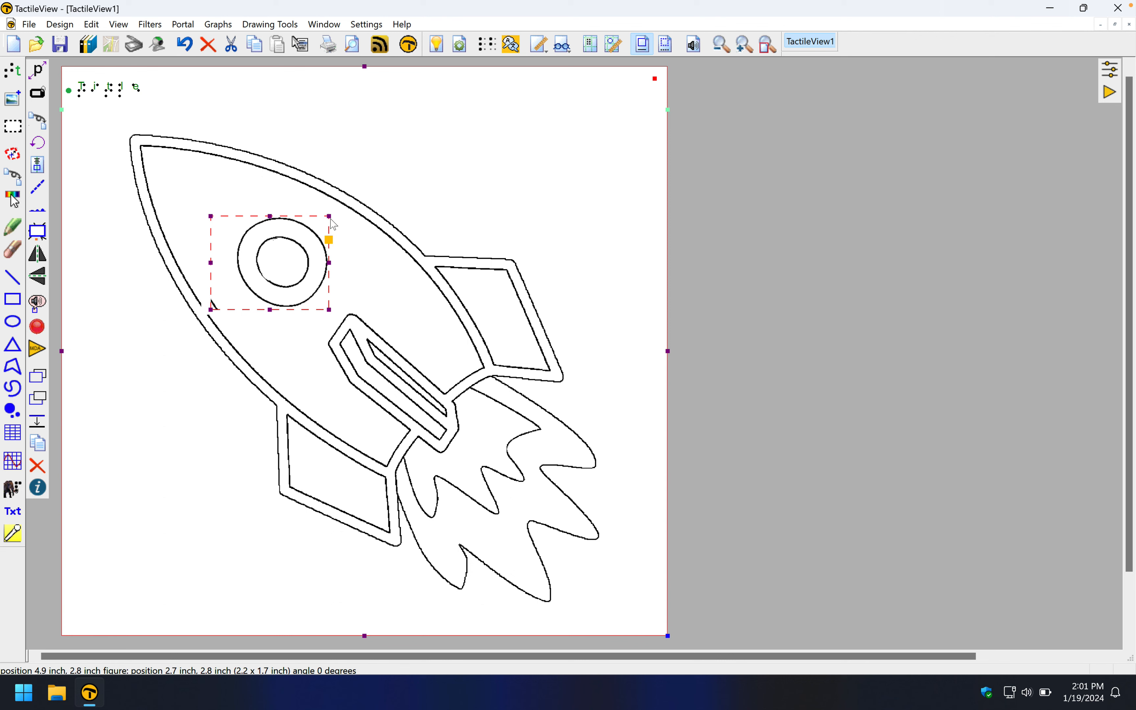
mouse_move(332, 214)
mouse_down()
mouse_move(378, 176)
mouse_move(337, 210)
mouse_up()
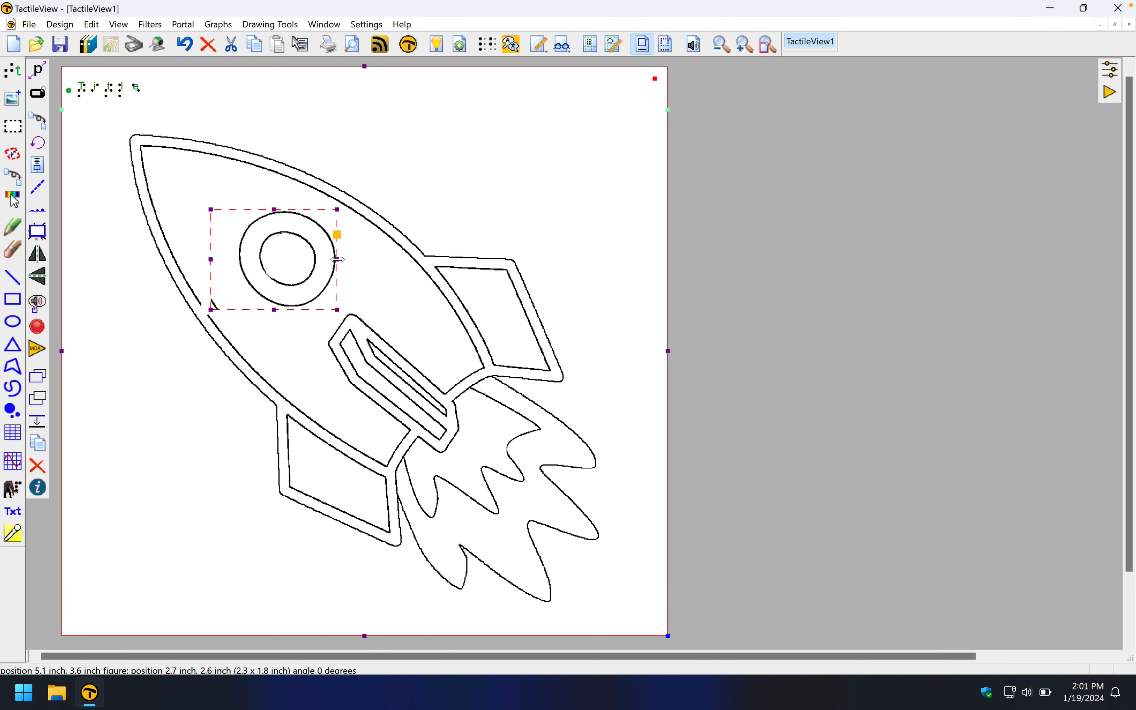
drag(367, 260, 298, 270)
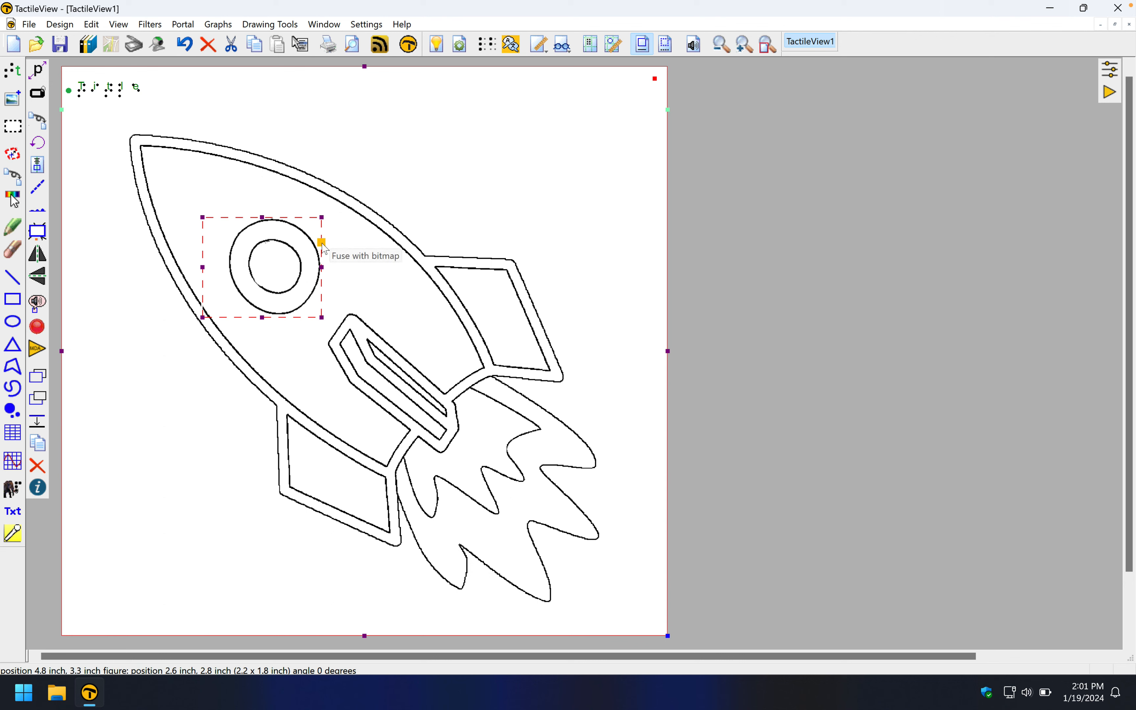
click(324, 243)
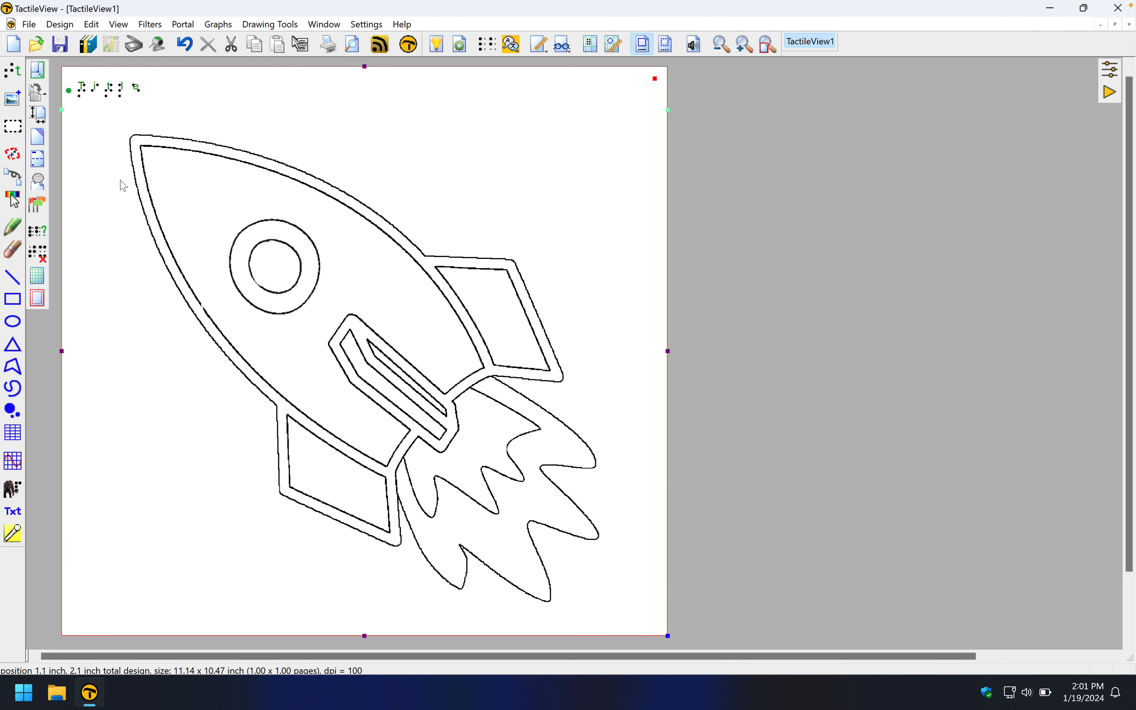
click(13, 128)
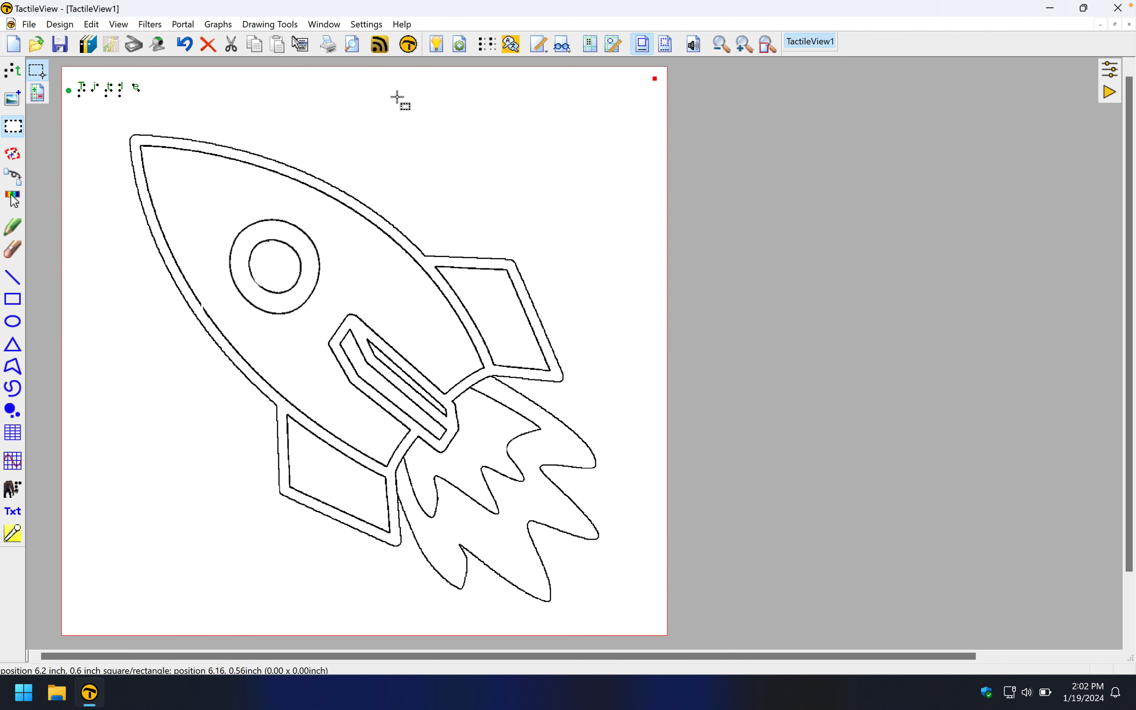
drag(397, 97, 574, 212)
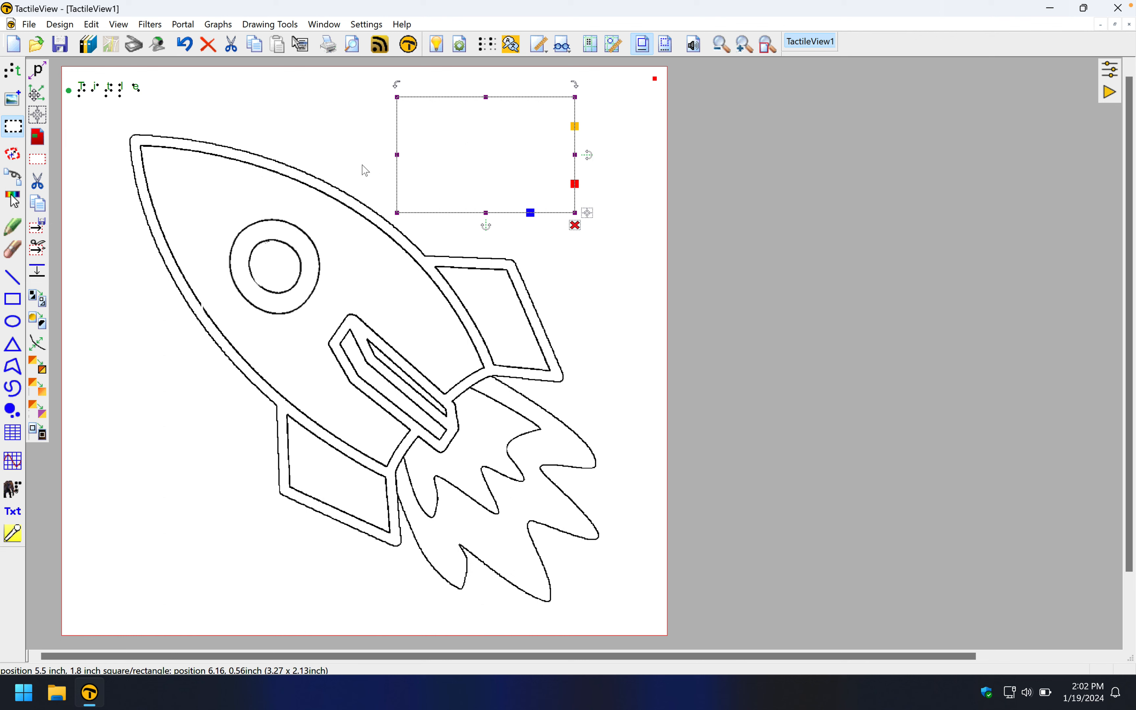
click(347, 148)
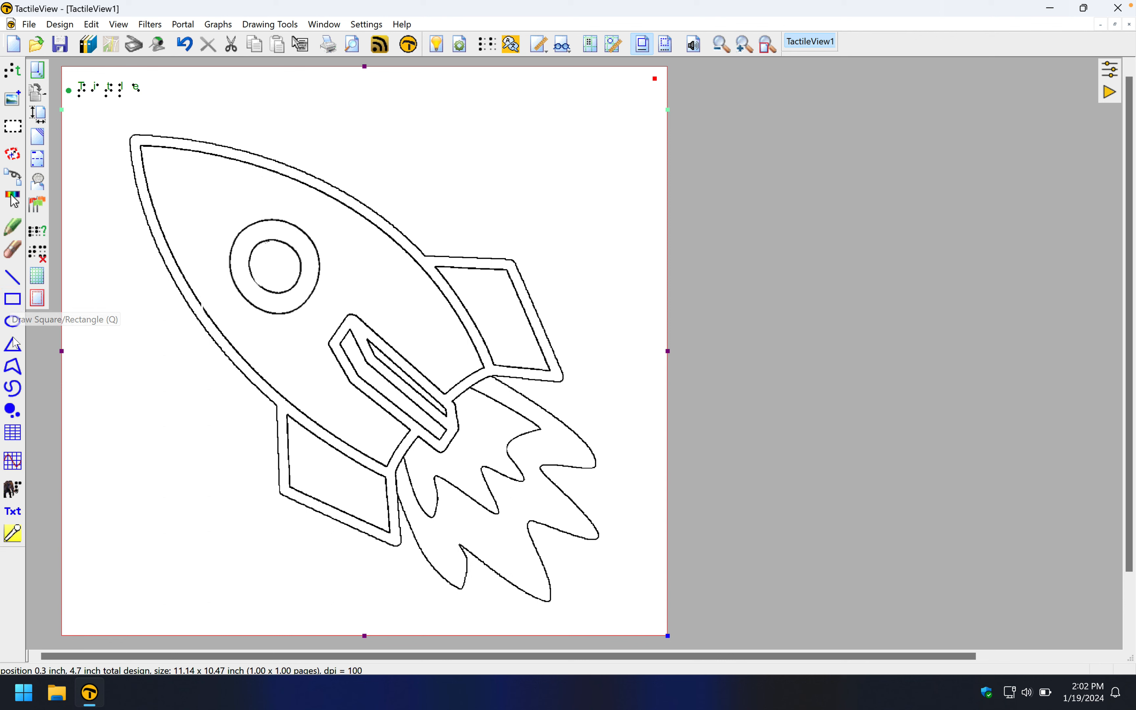
Step: Draw a square about 2.3 × 2.3 inches in the empty space above the rocket's upper fin
click(20, 306)
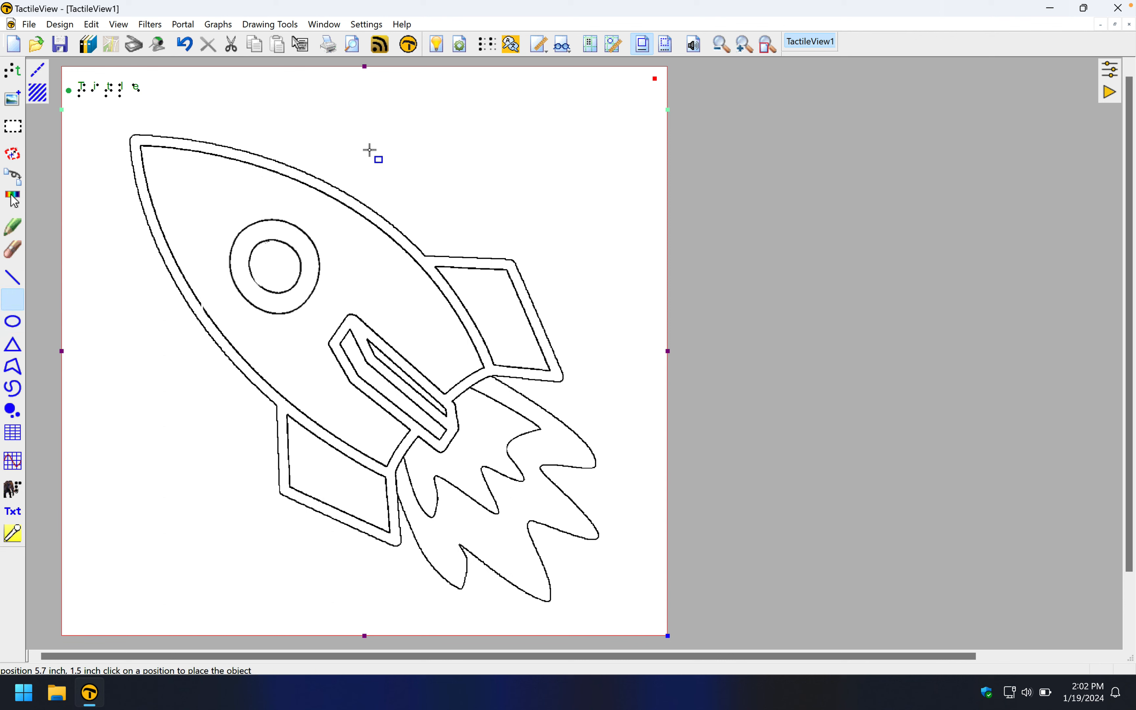
drag(374, 86, 499, 159)
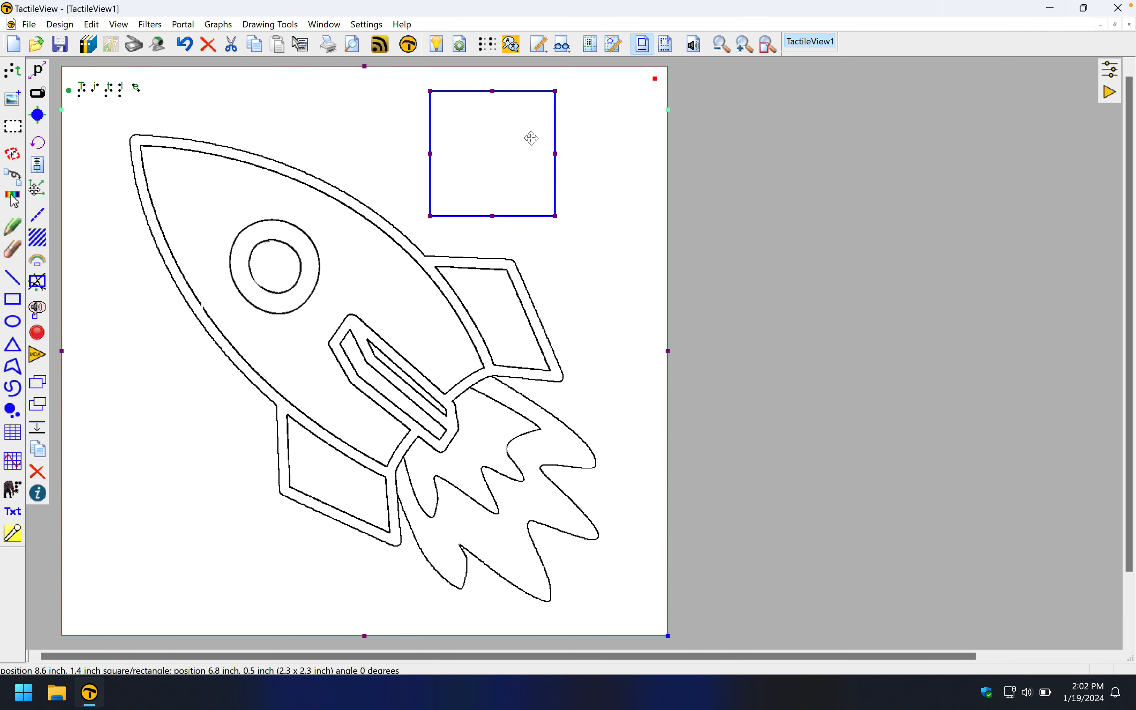
click(581, 158)
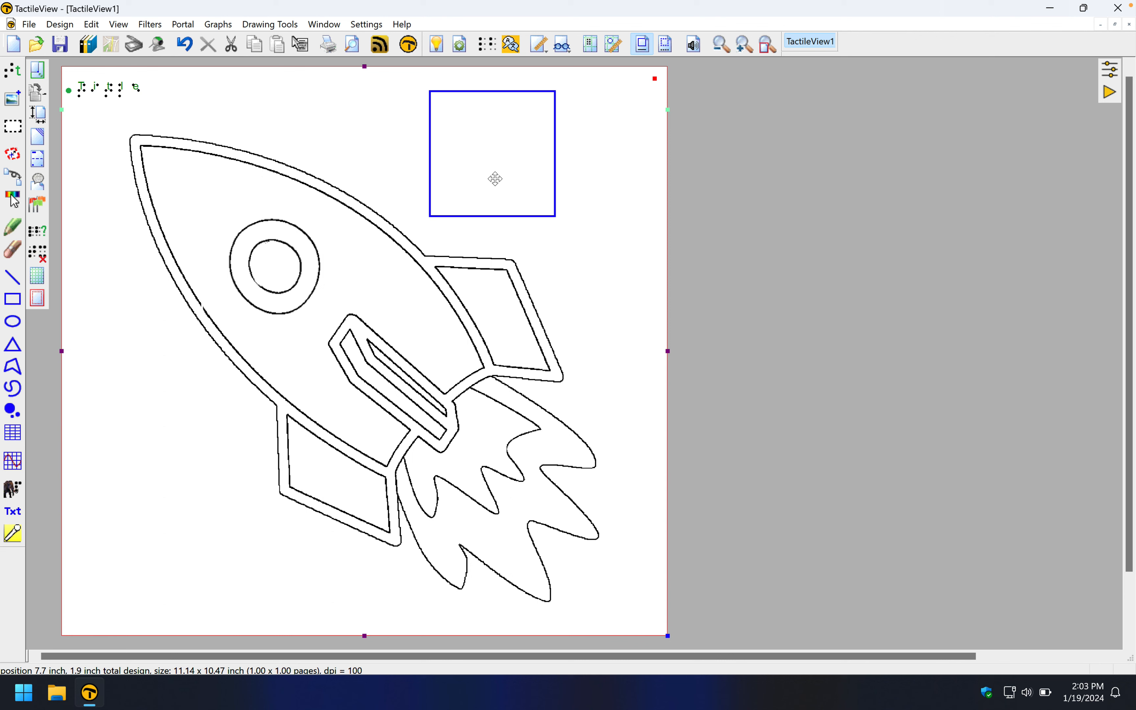
Step: Stretch the blue square into a rectangle about 3.2 × 2.4 inches and position it at about 6.9, 0.6 inches
click(520, 215)
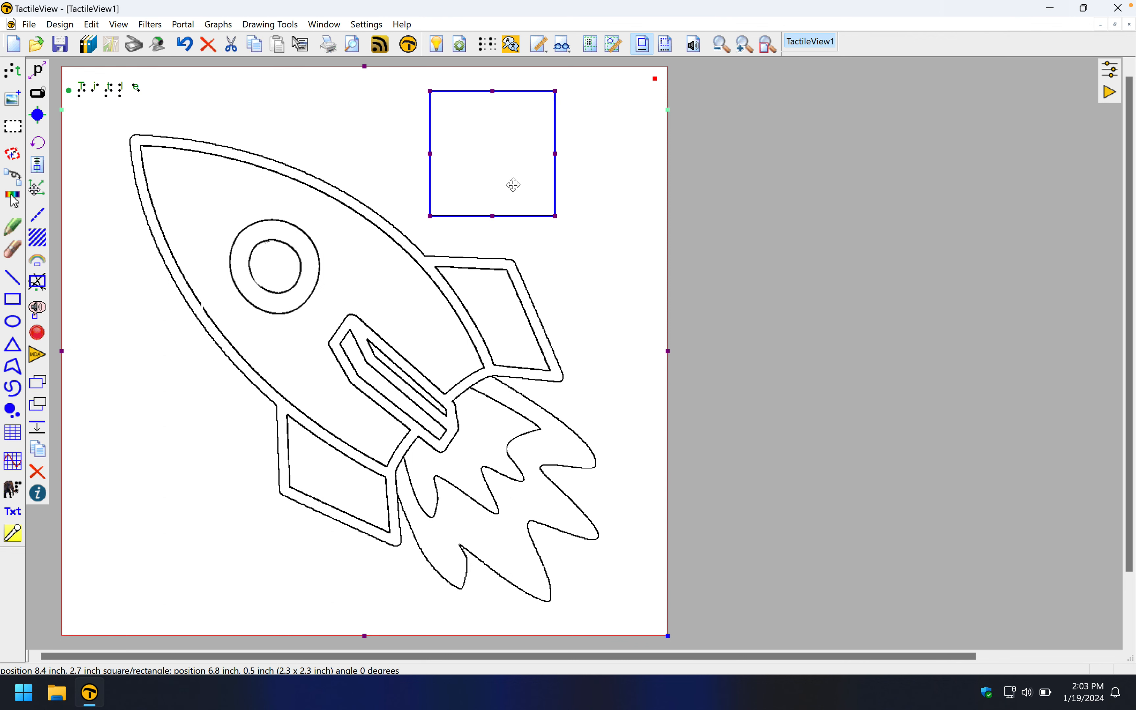
drag(510, 172, 569, 225)
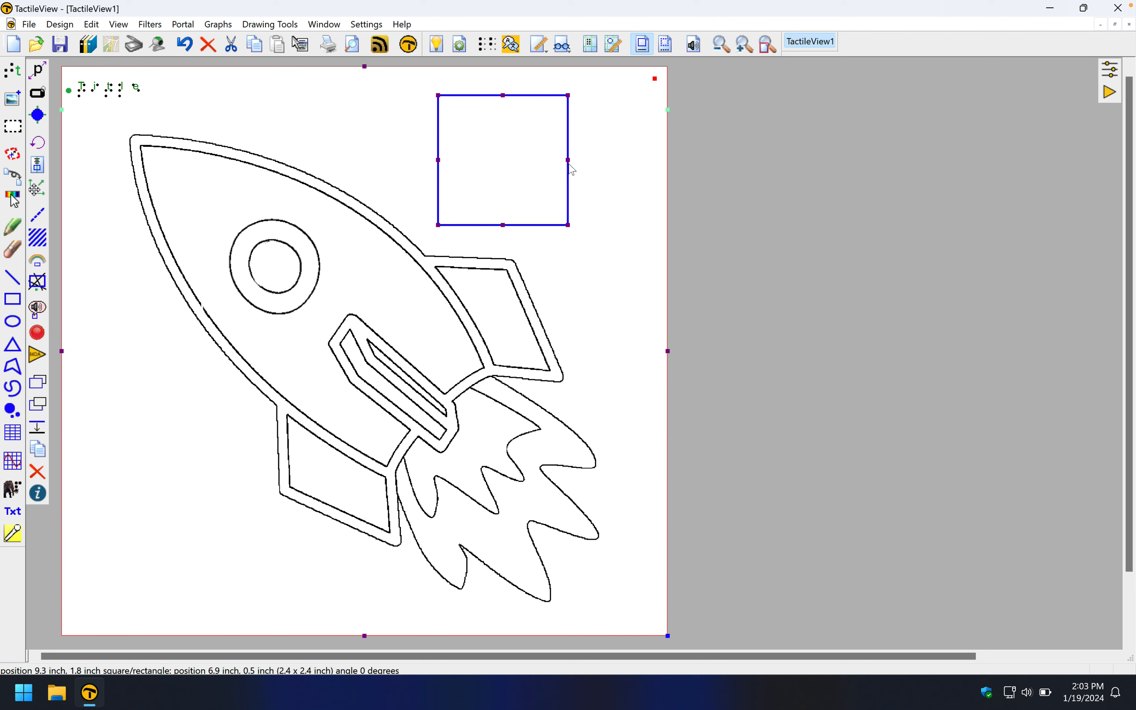
drag(568, 160, 613, 160)
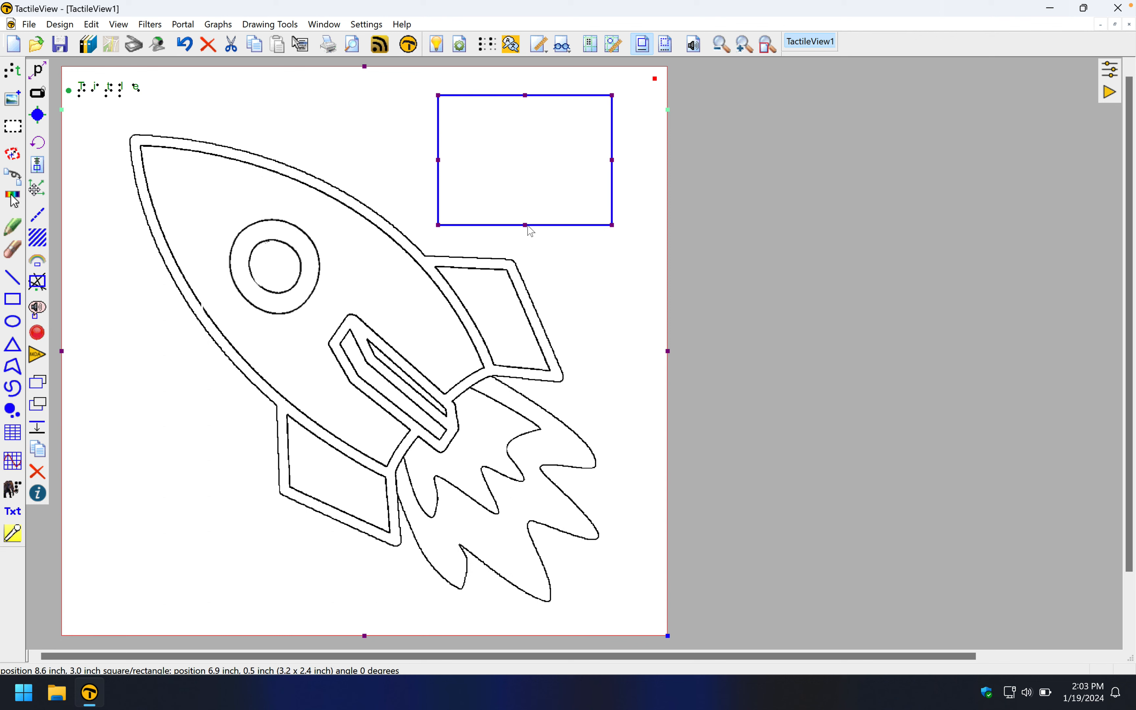
drag(527, 226, 527, 210)
drag(530, 159, 532, 175)
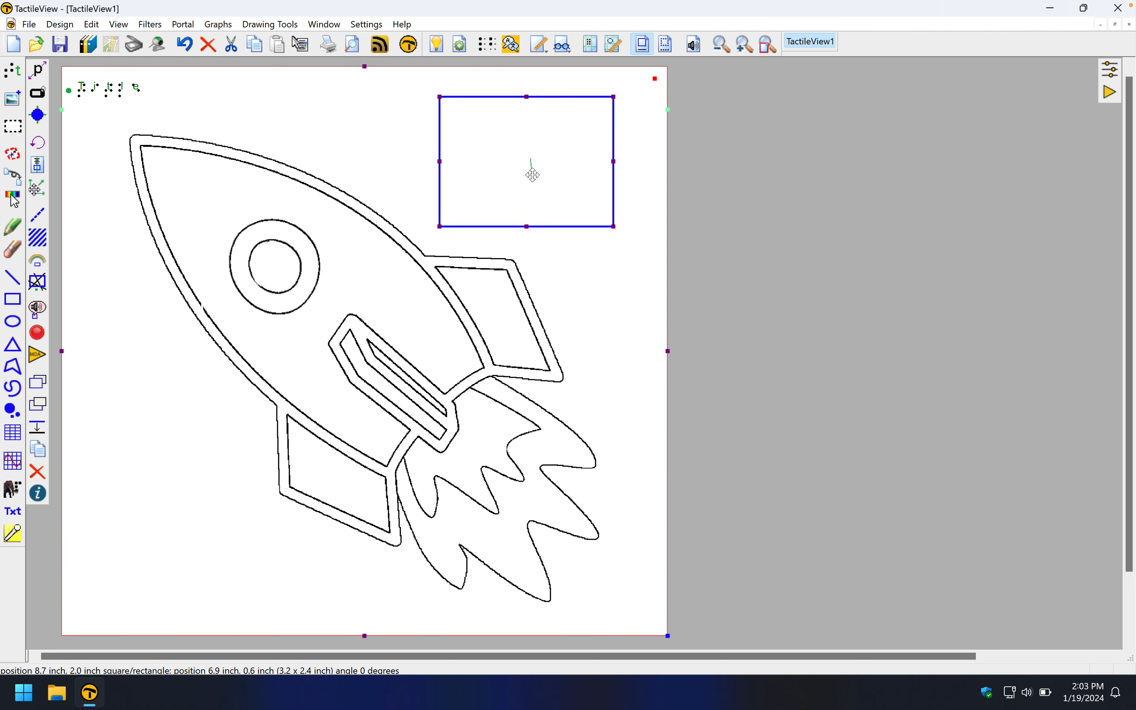
click(371, 170)
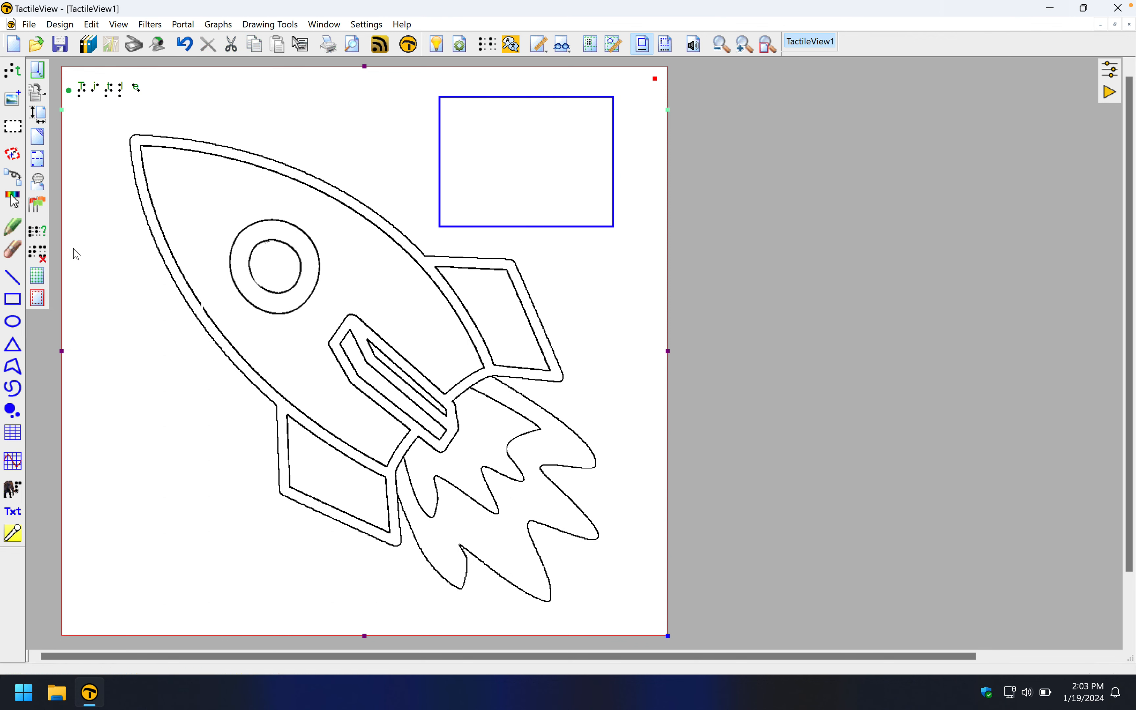
Step: Shrink the blue rectangle to about 3.1 × 2.3 inches and move it to about 7.1, 0.6 inches
click(444, 98)
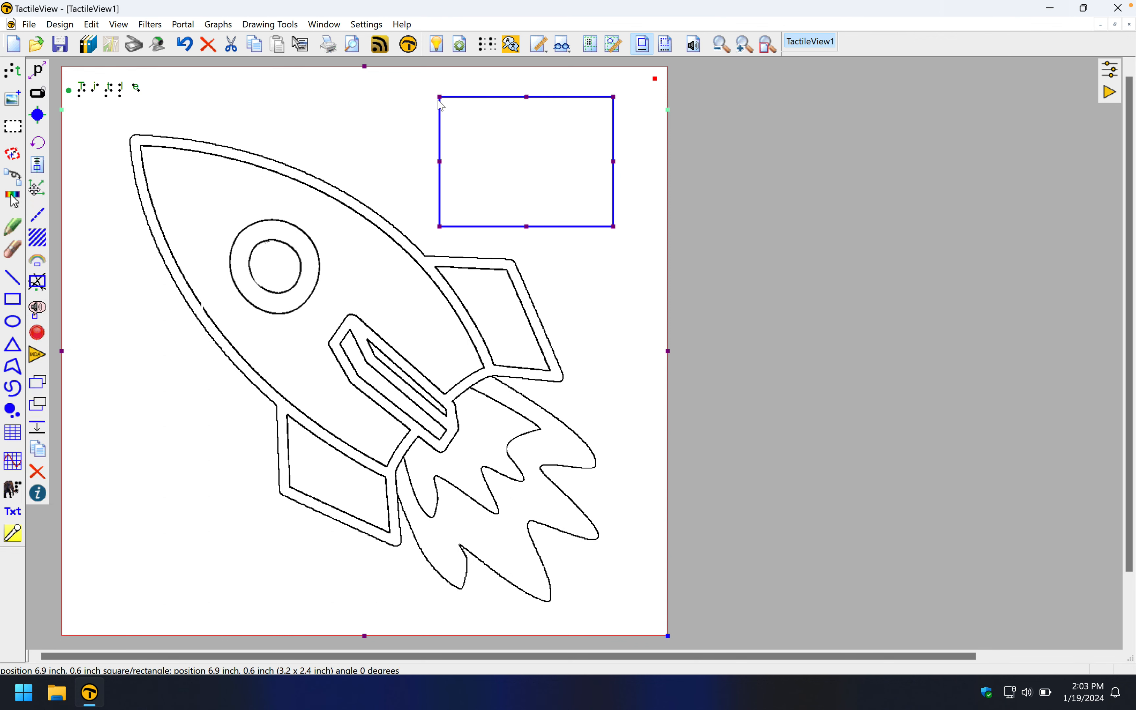
drag(440, 96, 444, 99)
drag(482, 140, 487, 140)
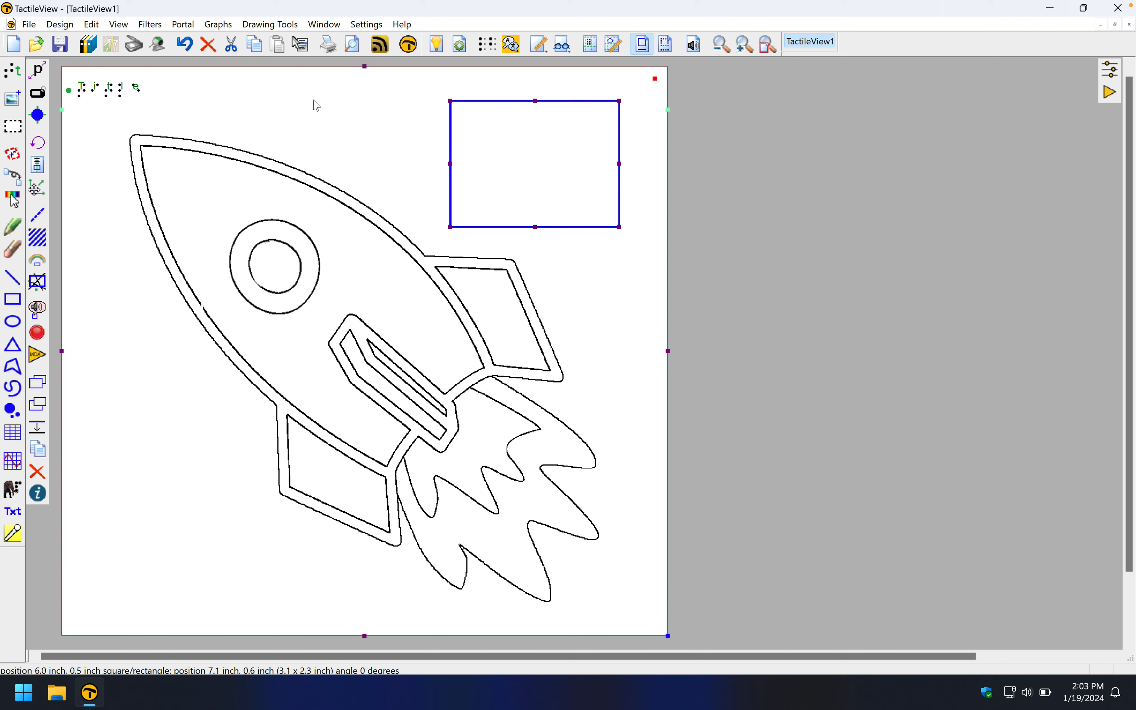
click(423, 157)
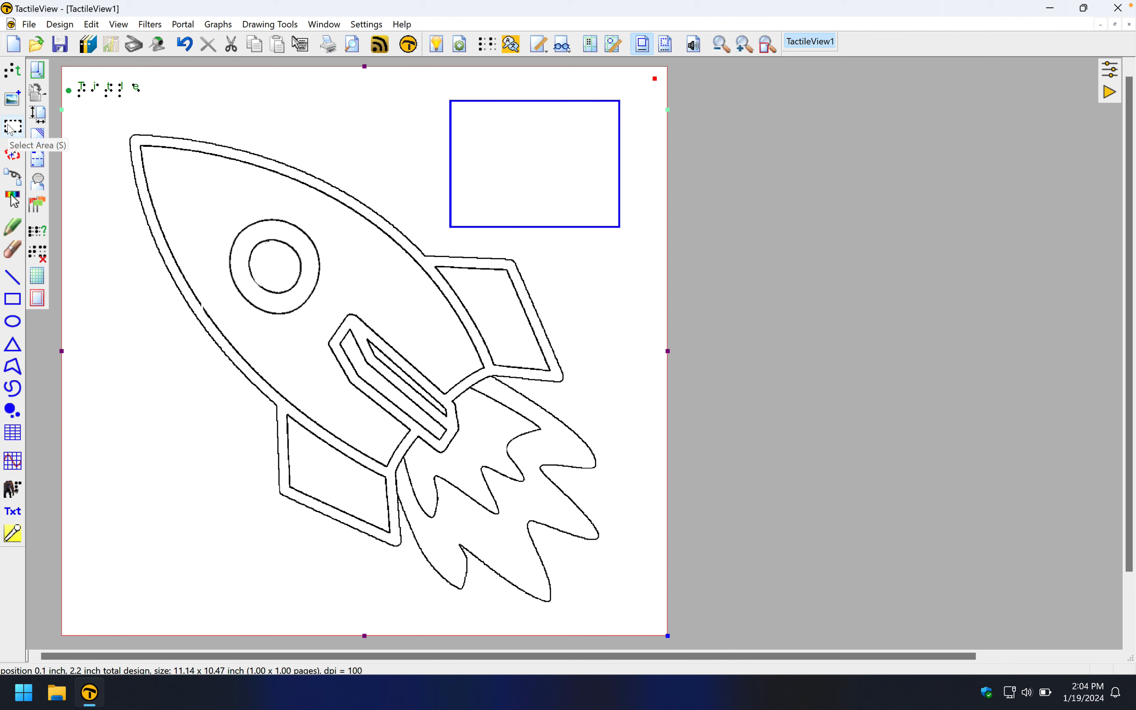
click(498, 219)
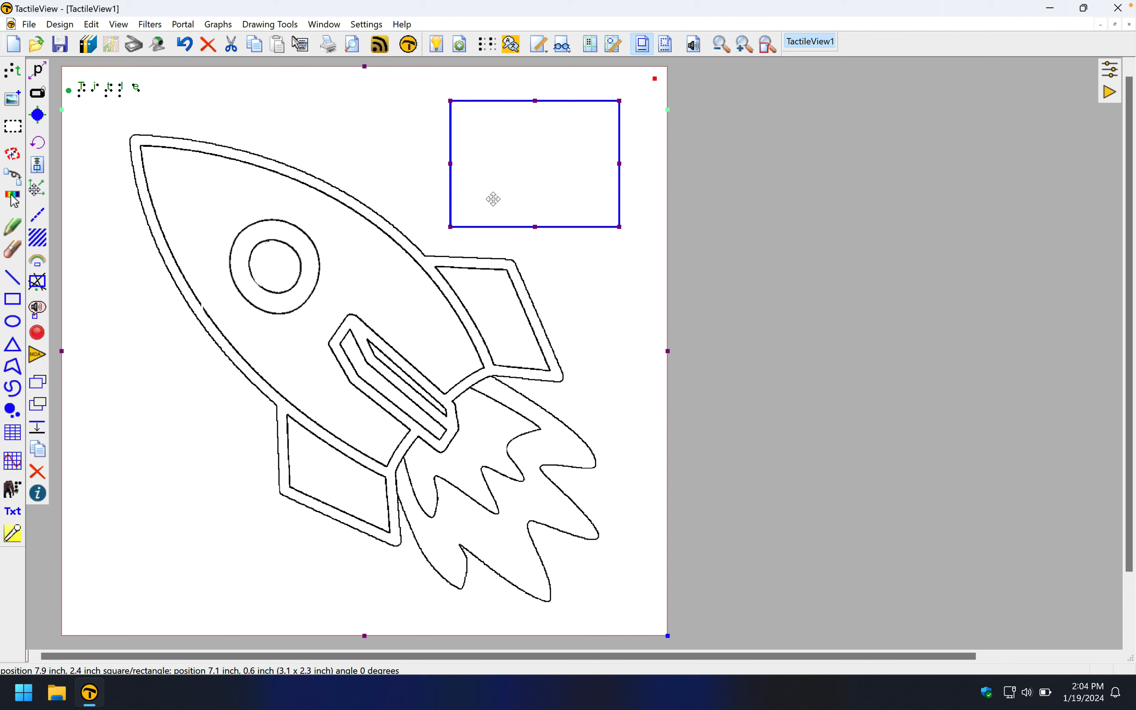
click(317, 146)
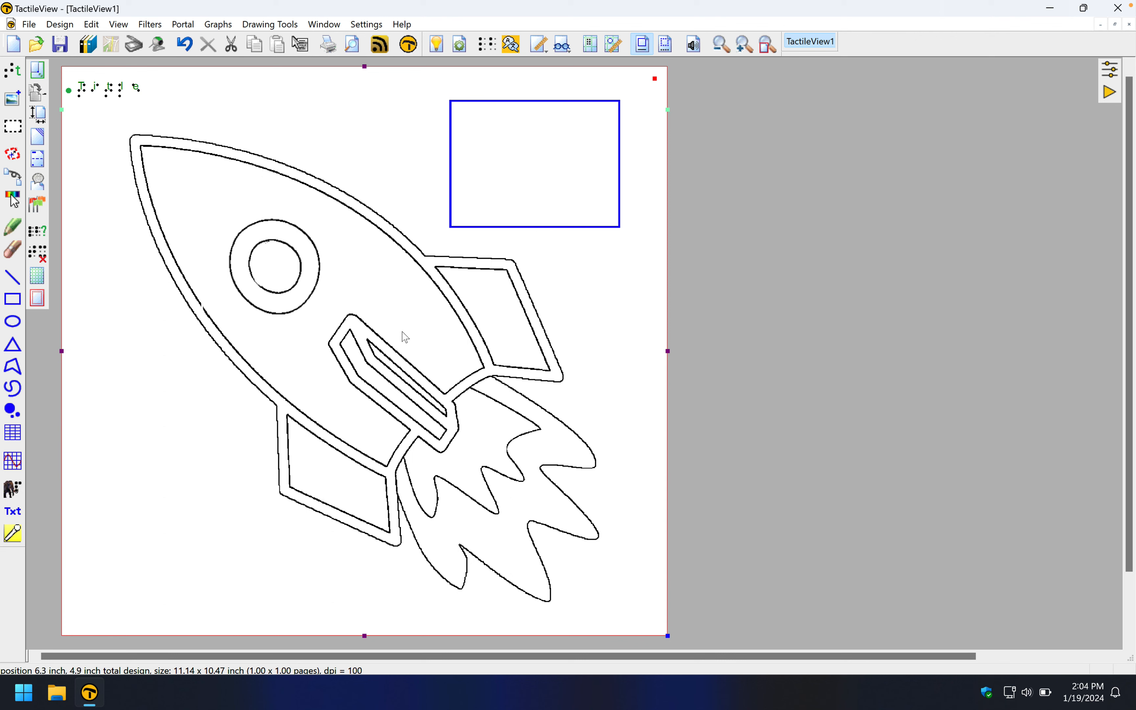
Step: Select an area about 2.66 × 1.70 inches over the rocket's upper edge, shift it slightly, and fuse the cut-out piece with the bitmap
click(14, 126)
drag(260, 90, 403, 183)
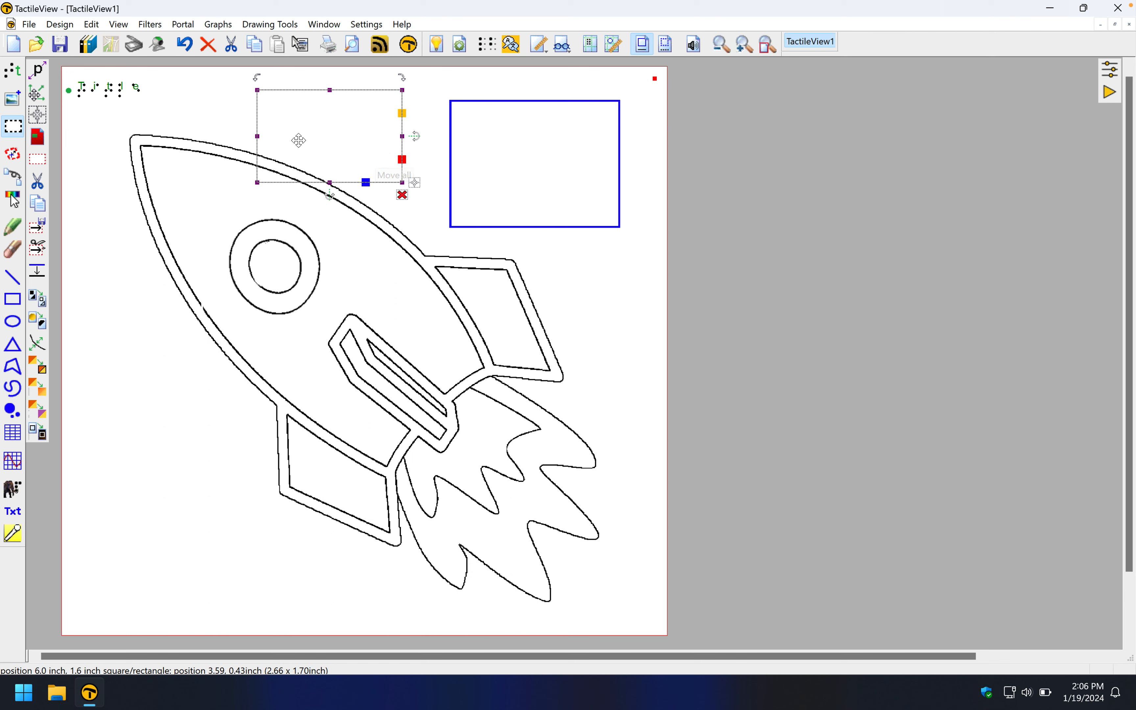
mouse_move(327, 122)
mouse_down()
mouse_move(222, 142)
mouse_move(324, 128)
mouse_up()
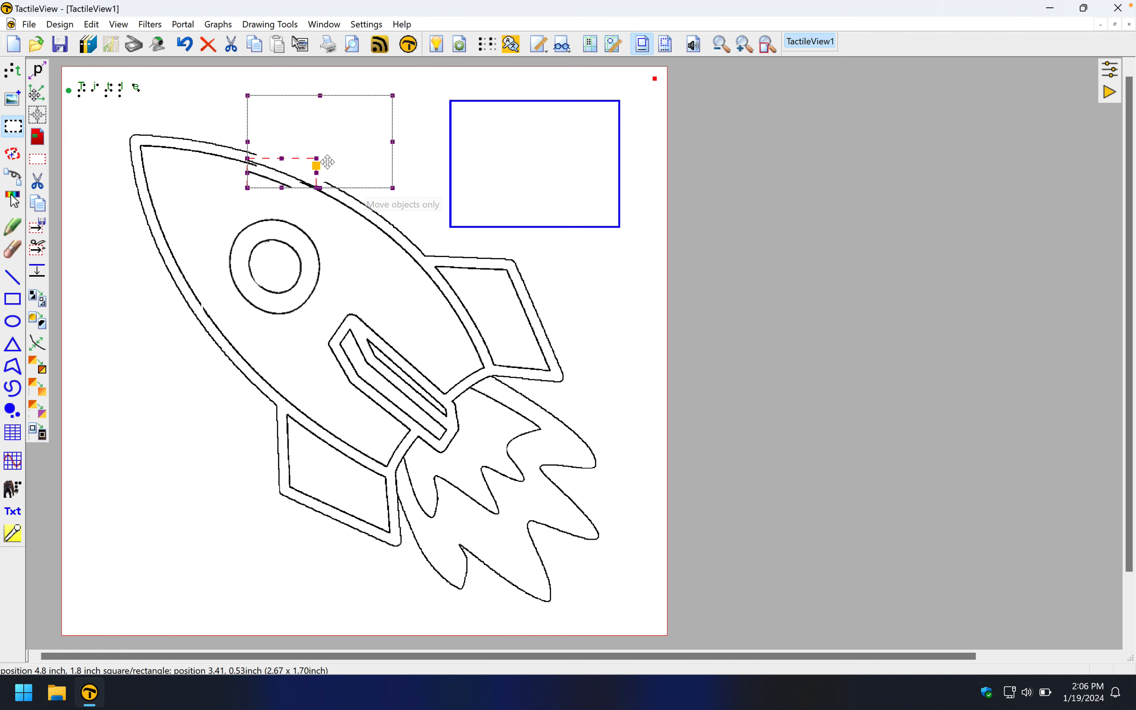
drag(319, 163, 325, 156)
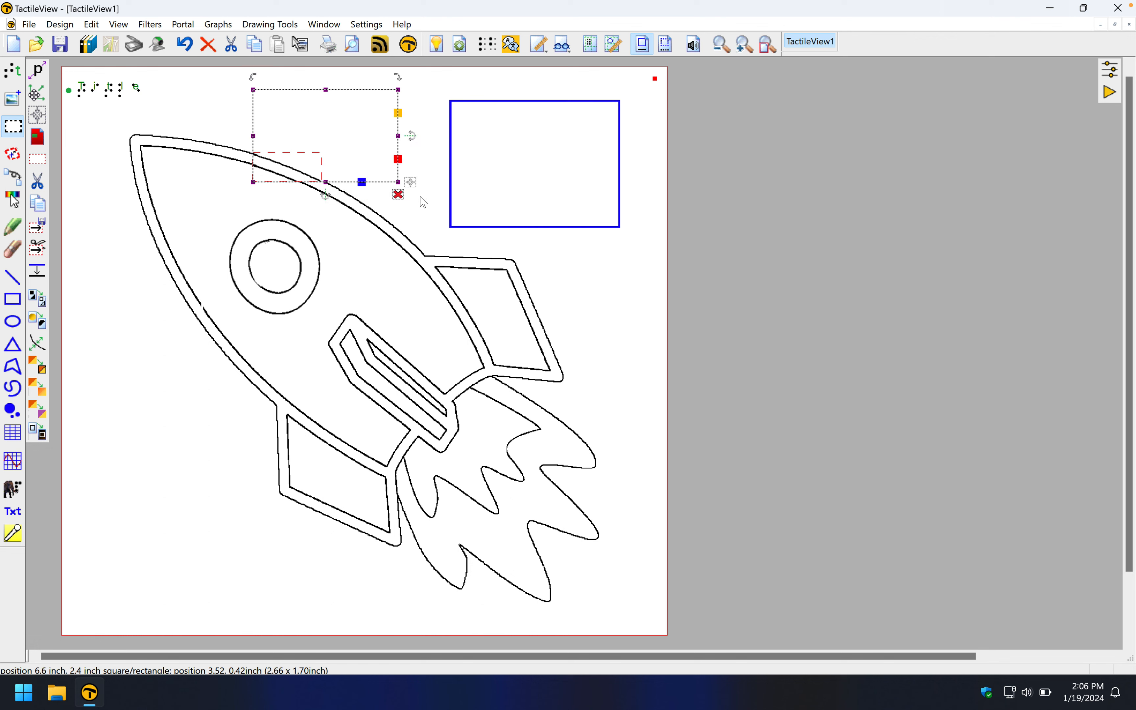
click(425, 170)
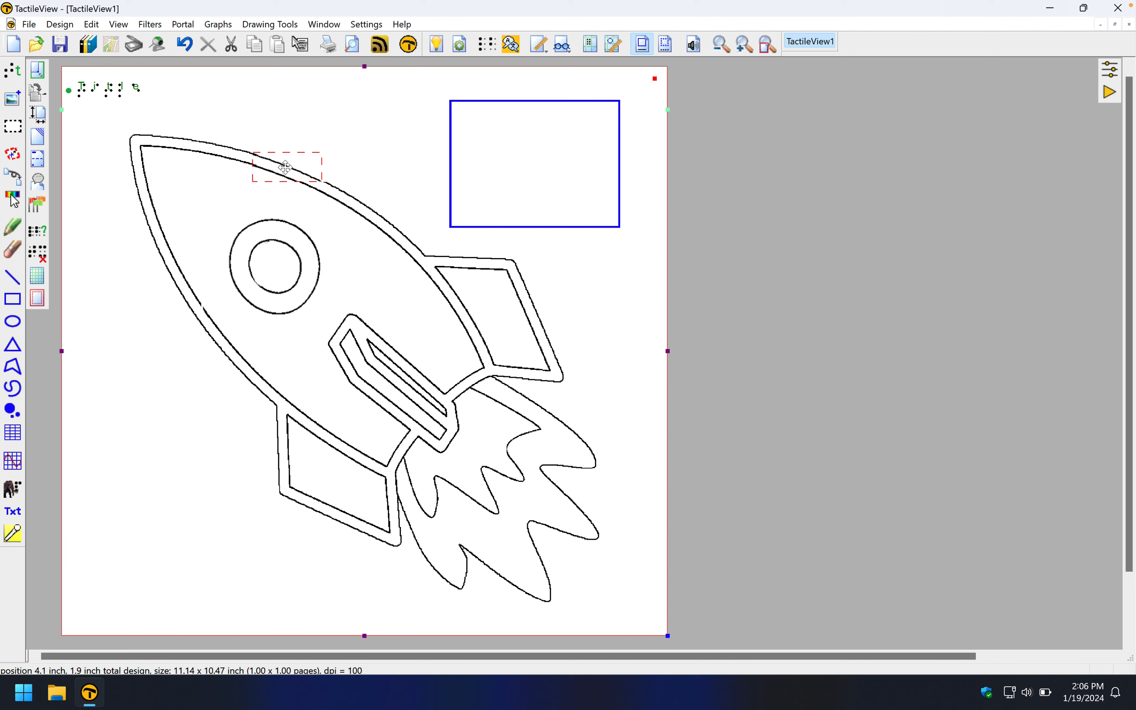
click(285, 167)
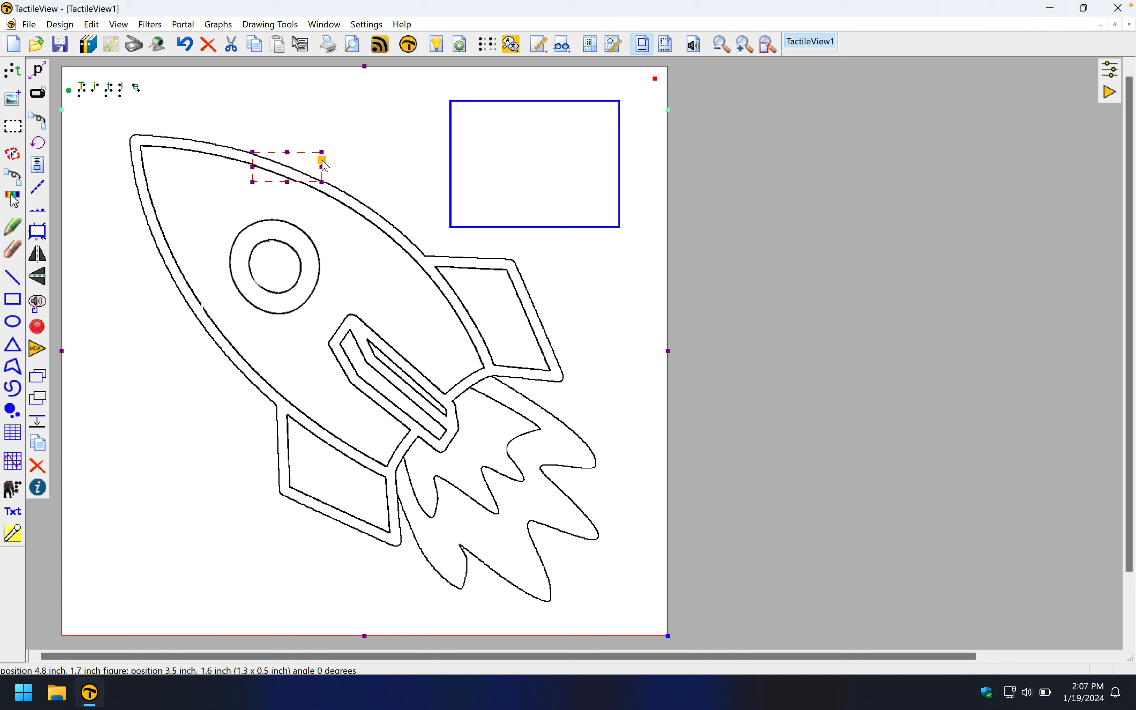
click(322, 161)
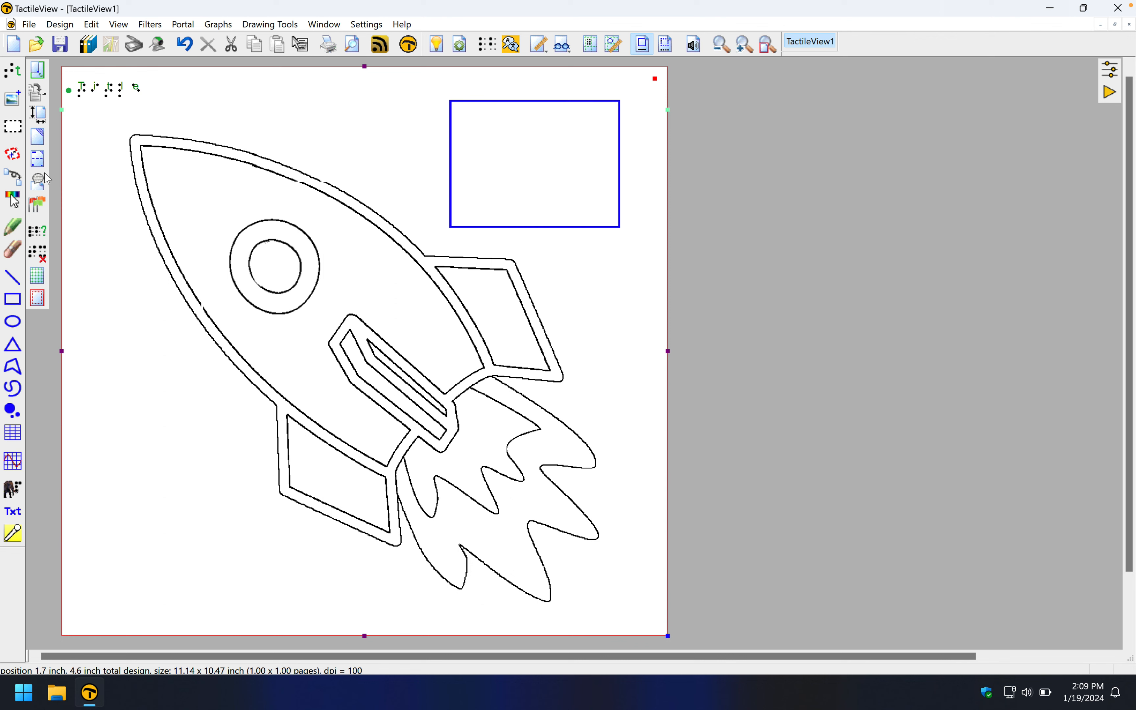
Step: Create an automatic contour inside the rocket's lower fin and fill it with the Mirrored half circles texture
click(13, 155)
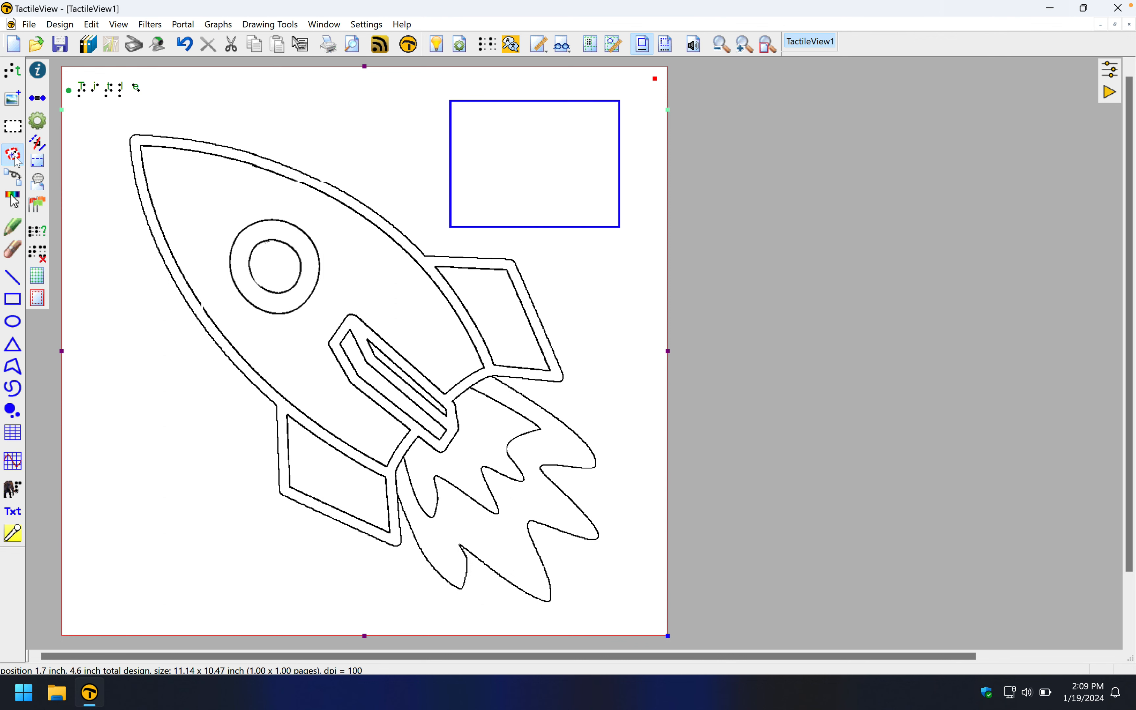
click(338, 490)
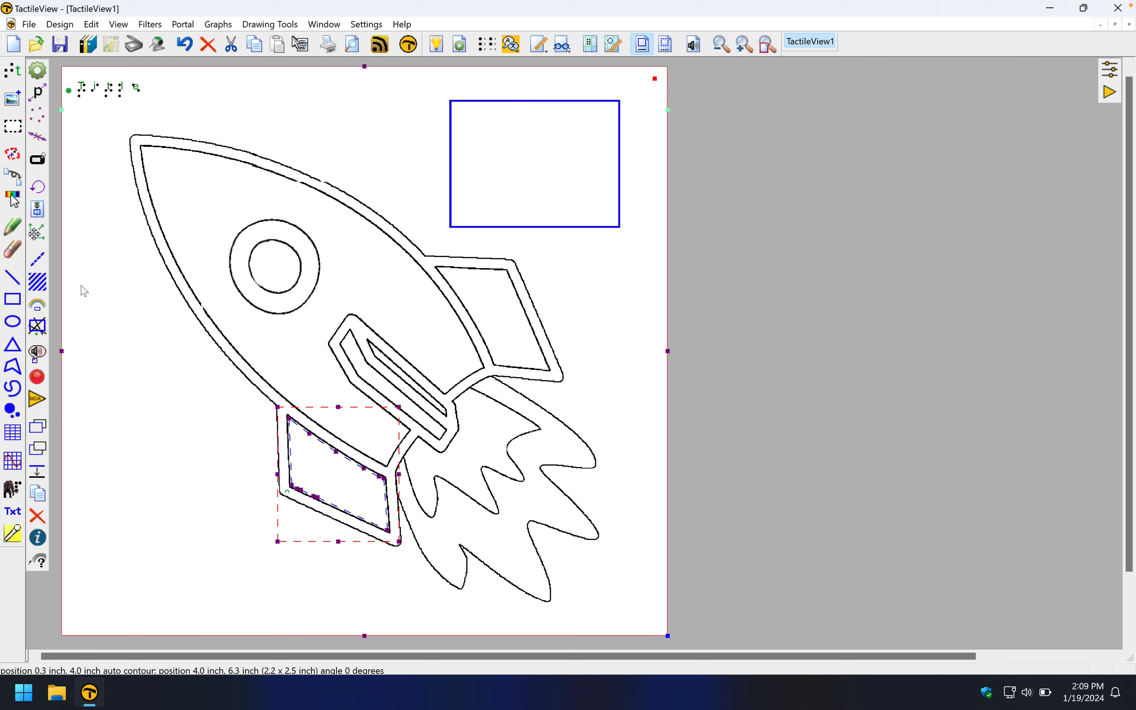
click(42, 289)
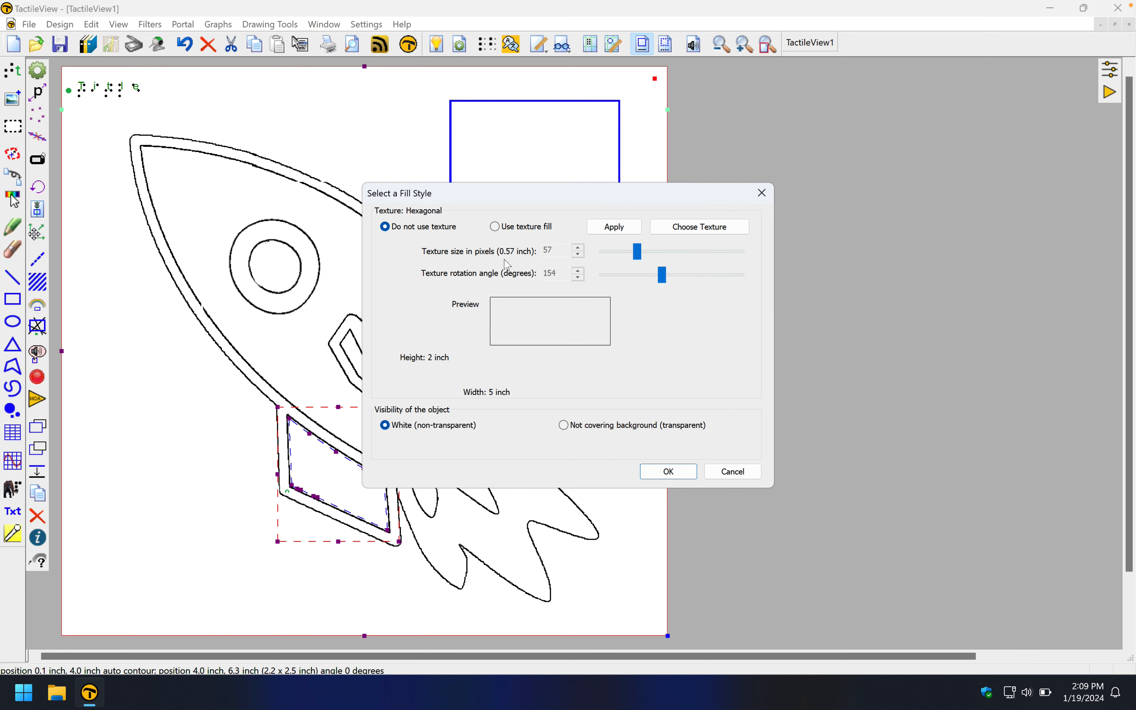
click(690, 228)
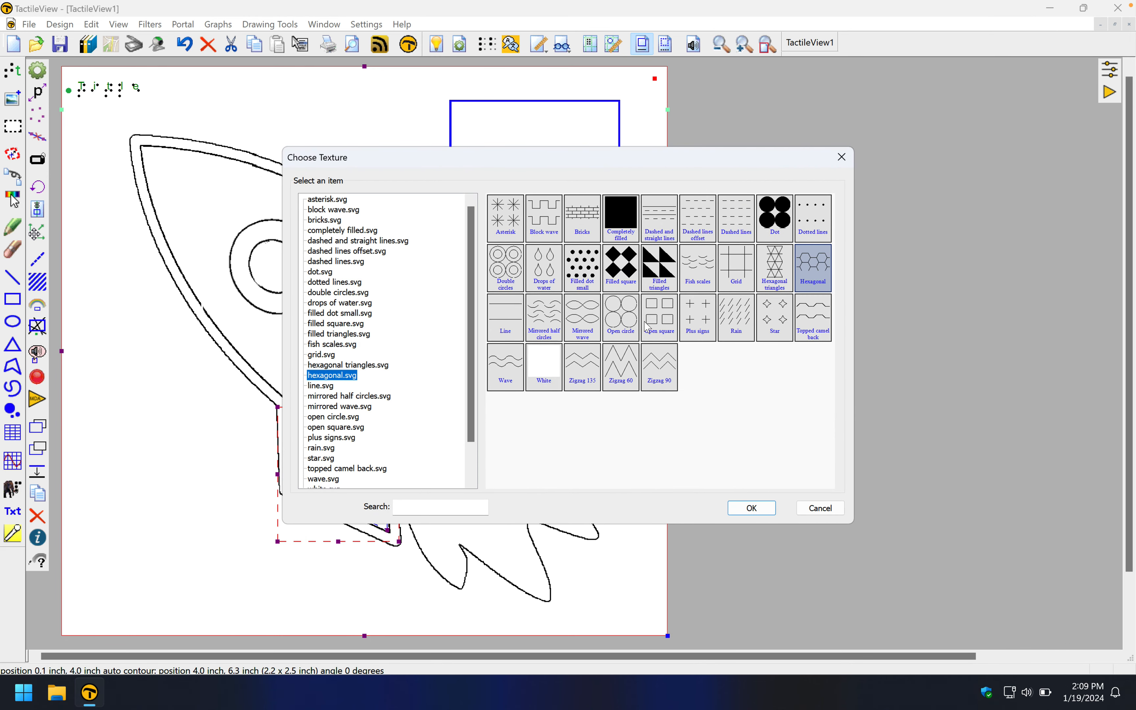
click(548, 320)
click(751, 508)
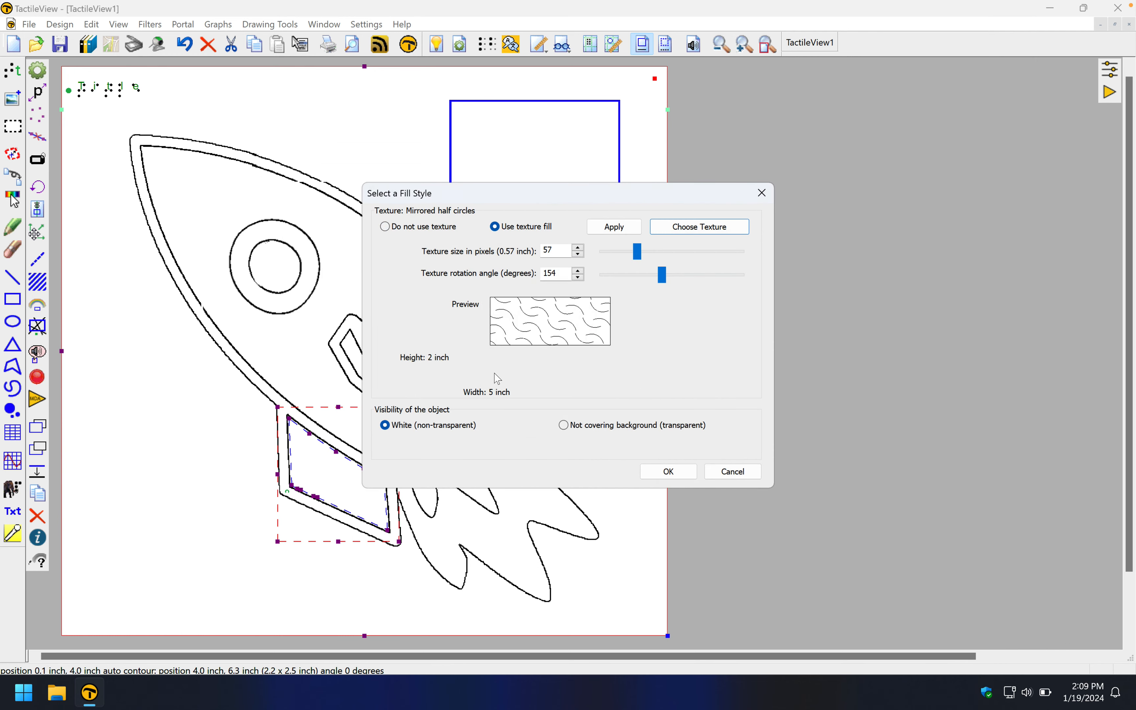
click(671, 471)
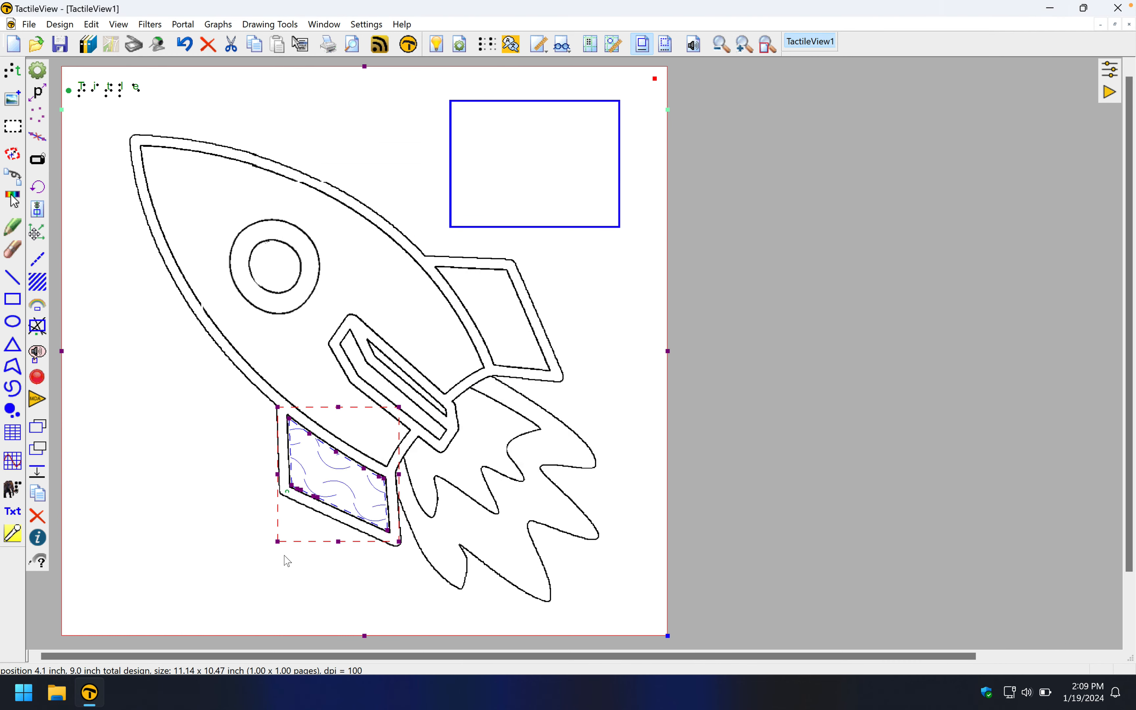
click(287, 561)
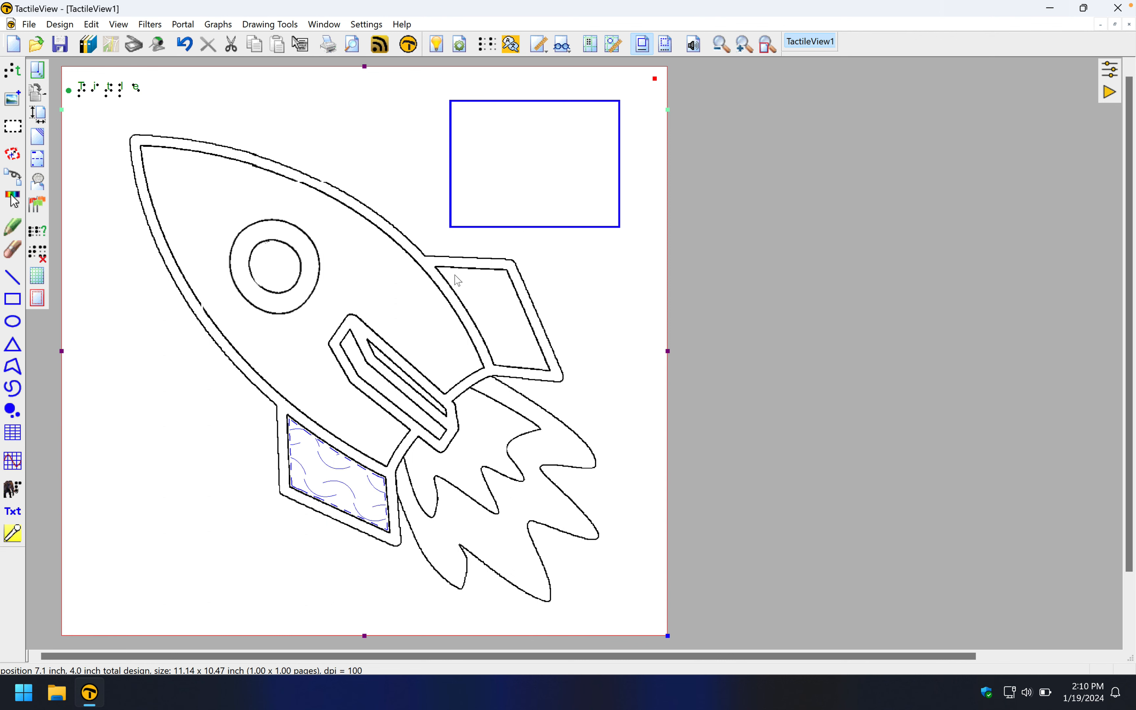
Step: Create an automatic contour inside the rocket's upper fin and delete it again
click(13, 154)
click(501, 325)
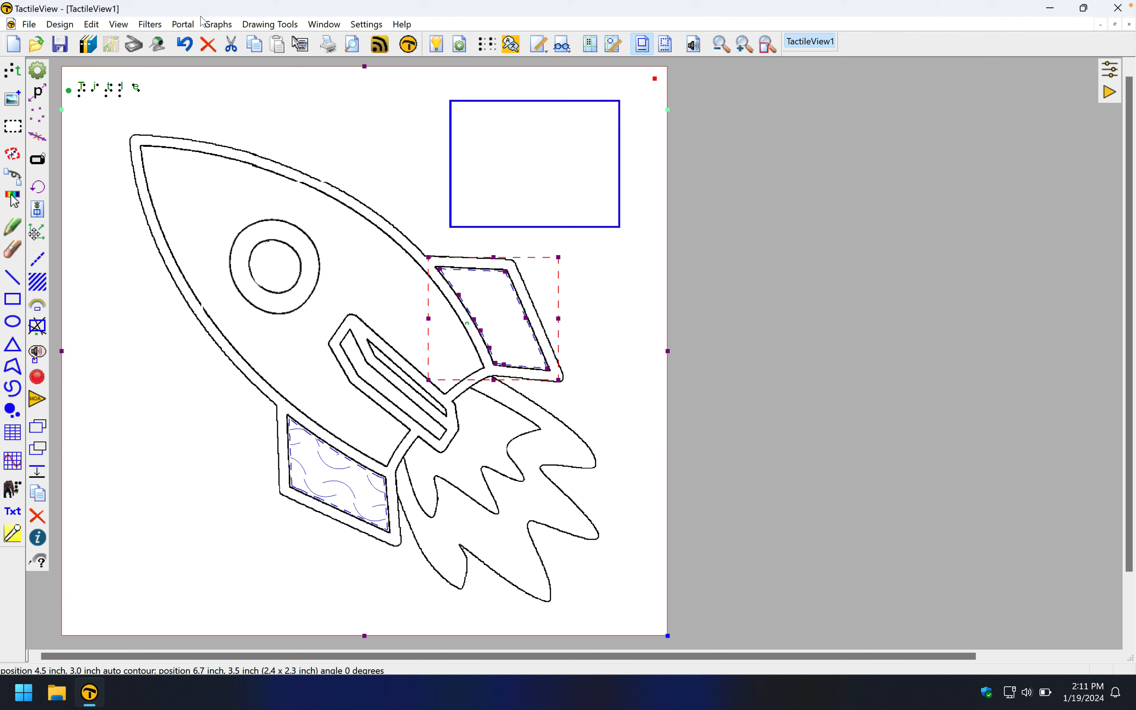
click(209, 46)
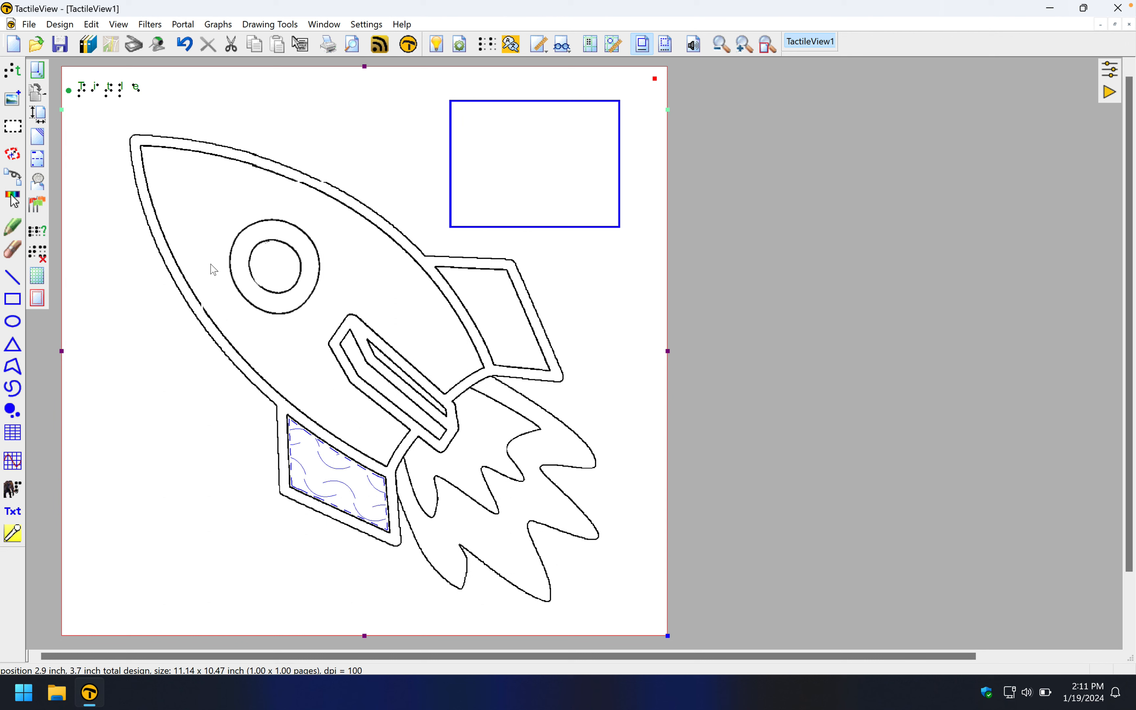
Step: Erase a small gap in the upper edge of the upper fin's inner outline with the 21-pixel eraser
click(16, 252)
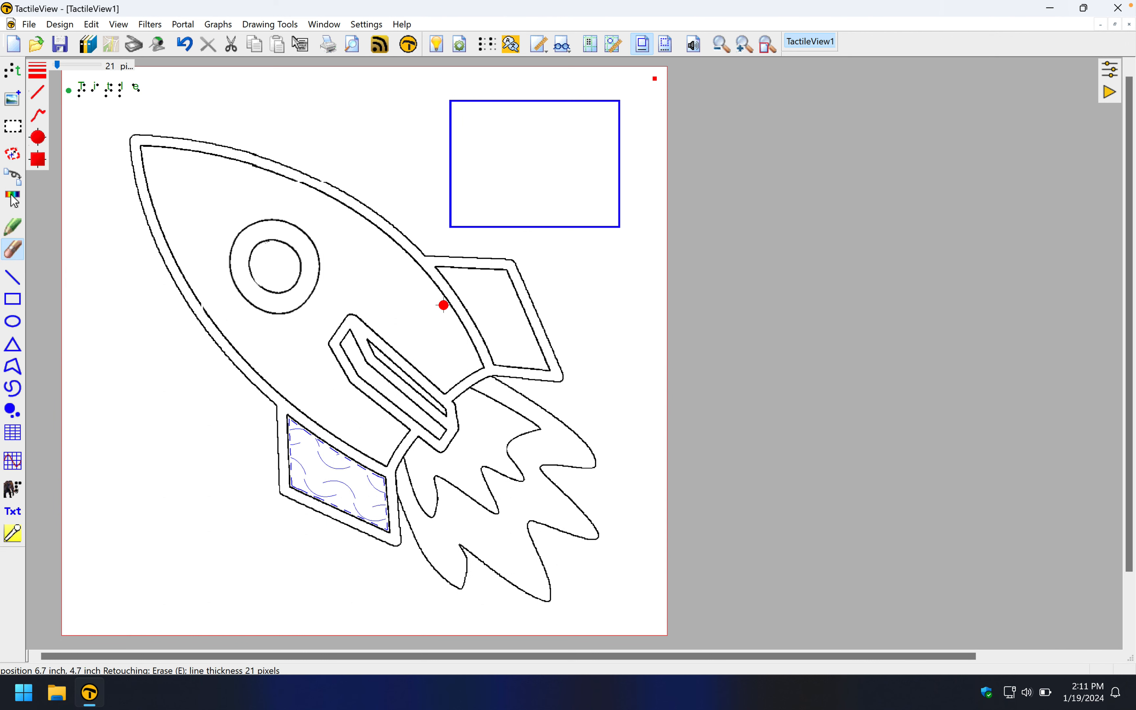
drag(484, 272, 474, 272)
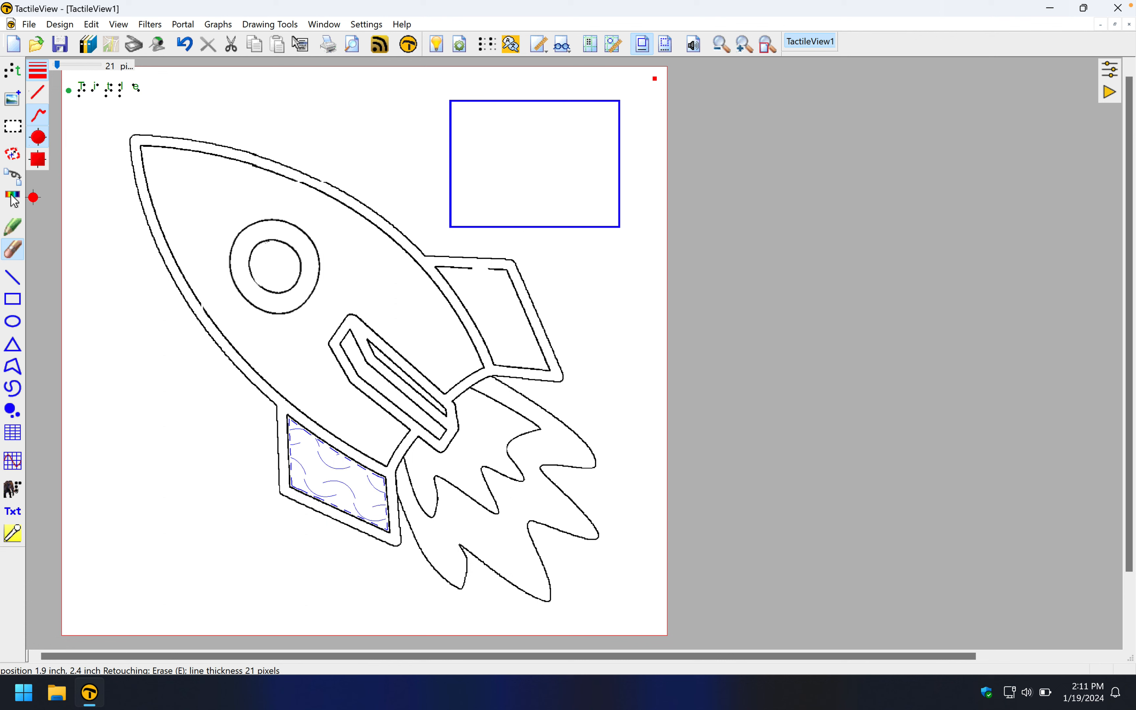
Step: Try an automatic contour inside the upper fin with its broken outline, and delete the resulting contour
click(13, 155)
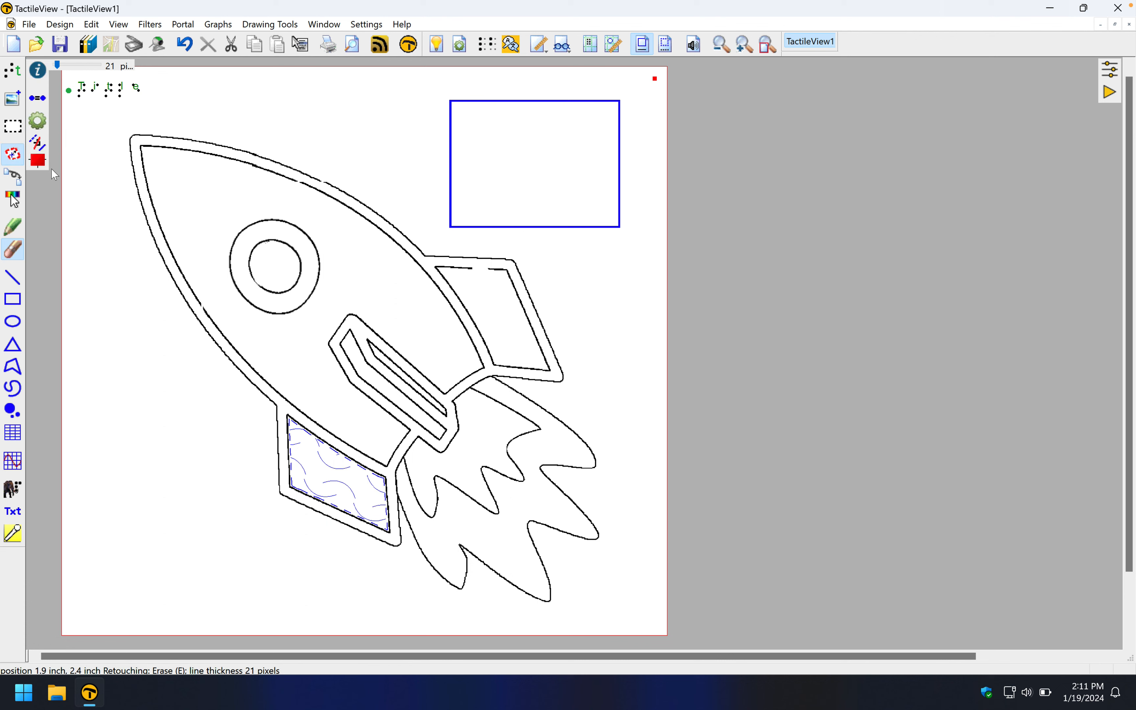
click(501, 317)
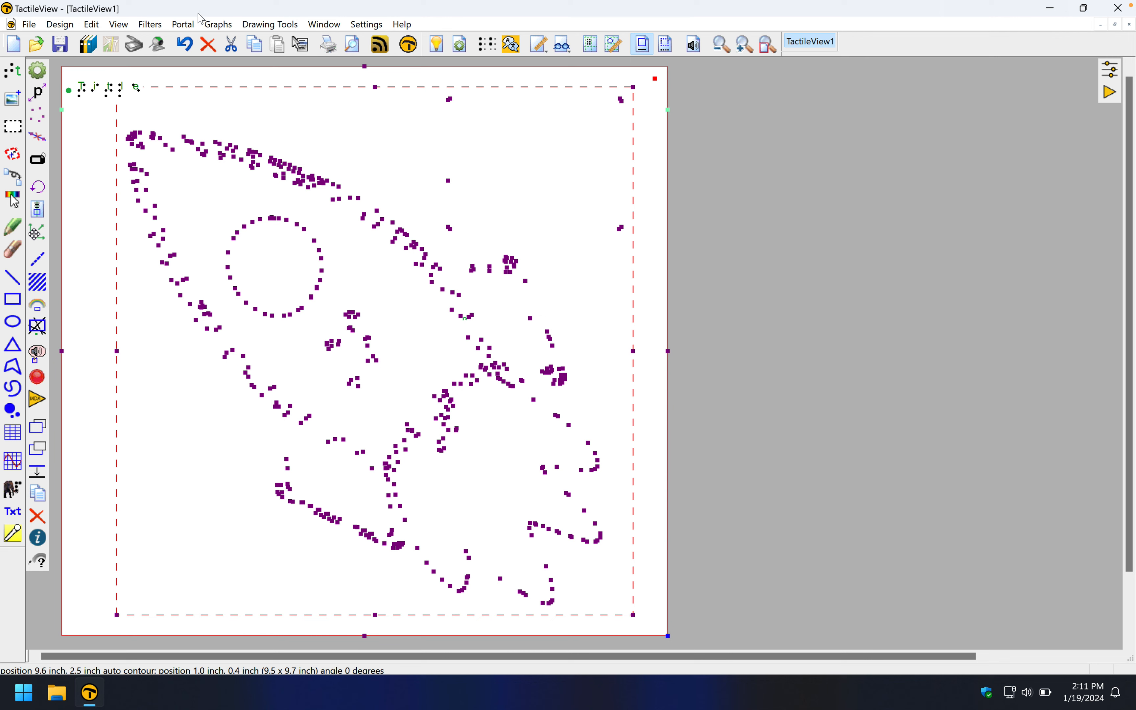
click(207, 46)
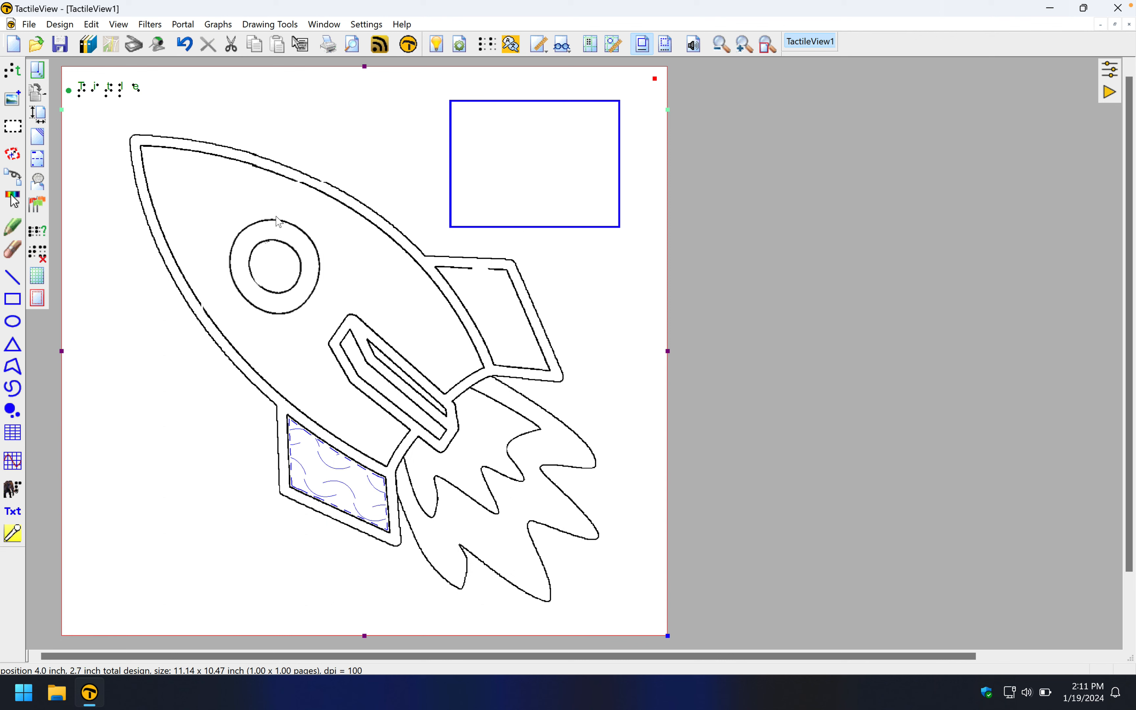